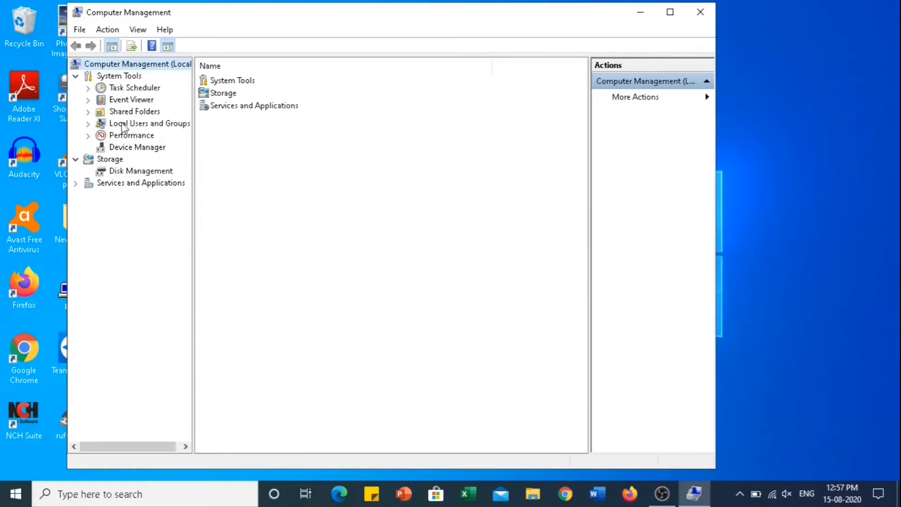
- Expand Local Users and Groups, show the Groups folder, and auto-fit its Name column
click(87, 124)
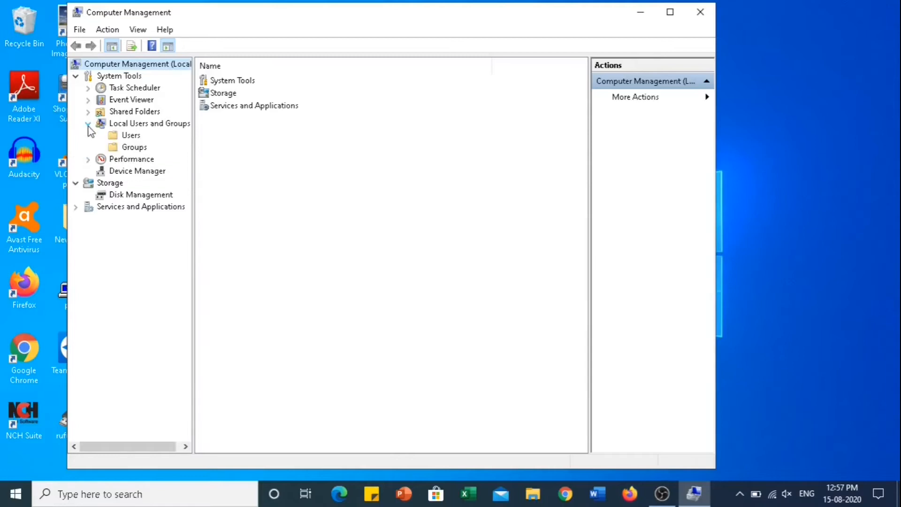
click(131, 137)
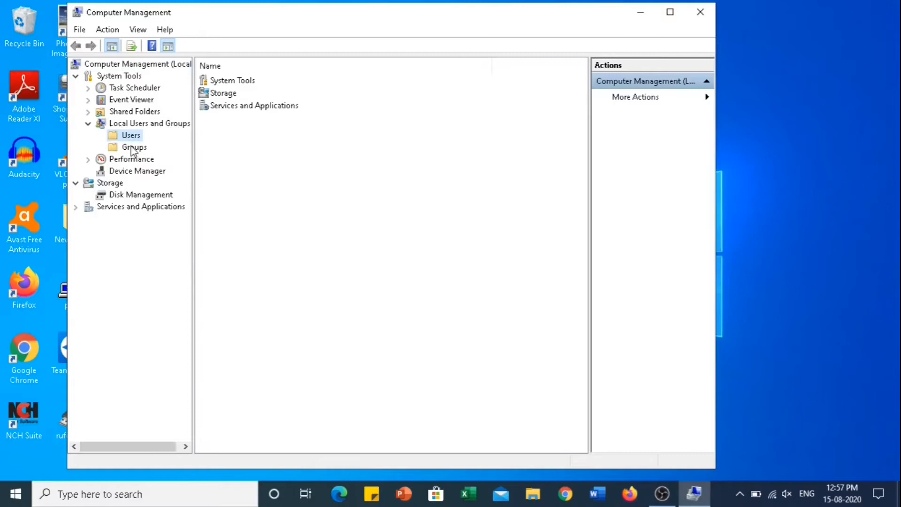
click(134, 147)
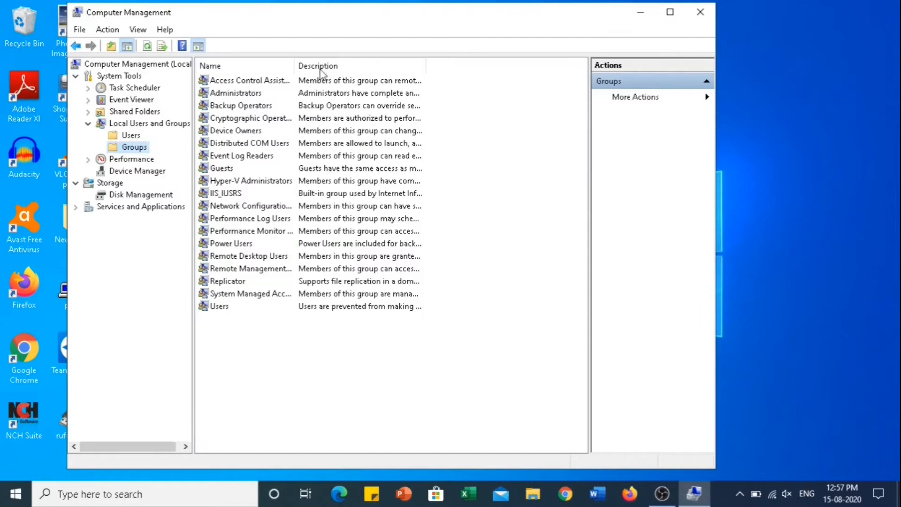
double_click(295, 66)
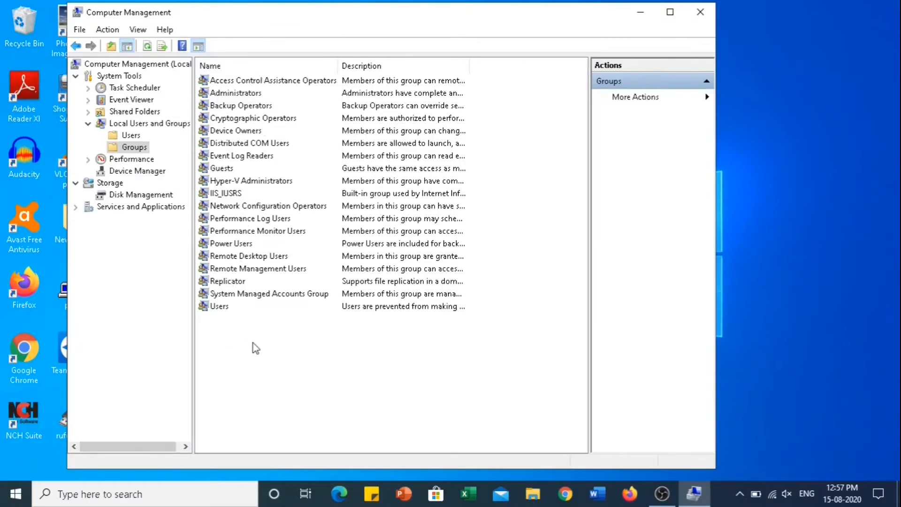
click(238, 96)
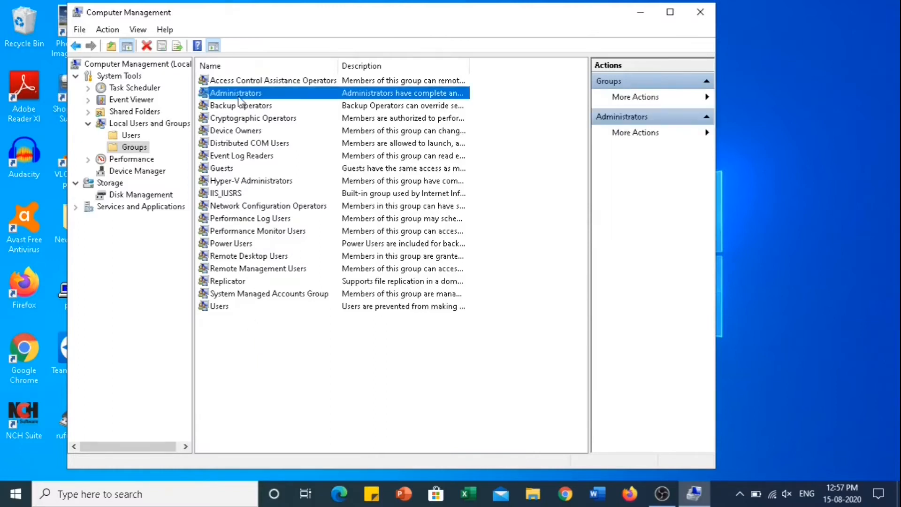
click(230, 170)
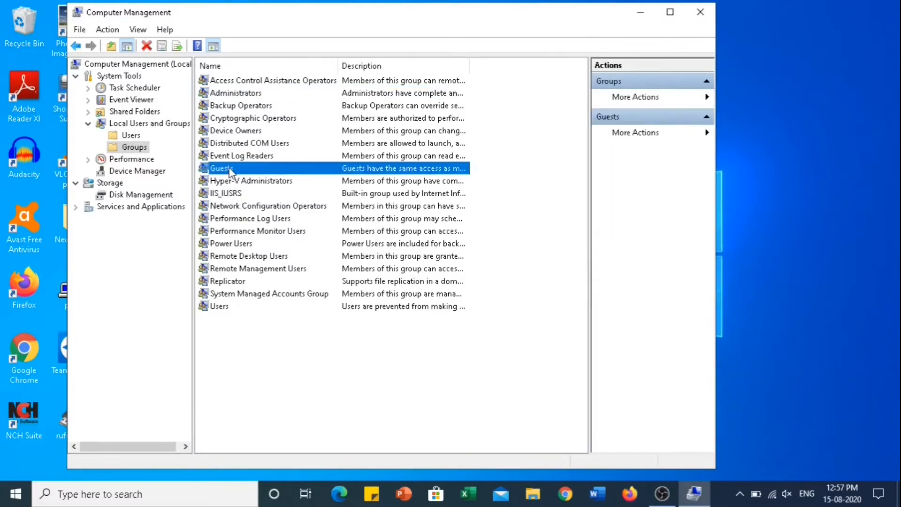
click(217, 310)
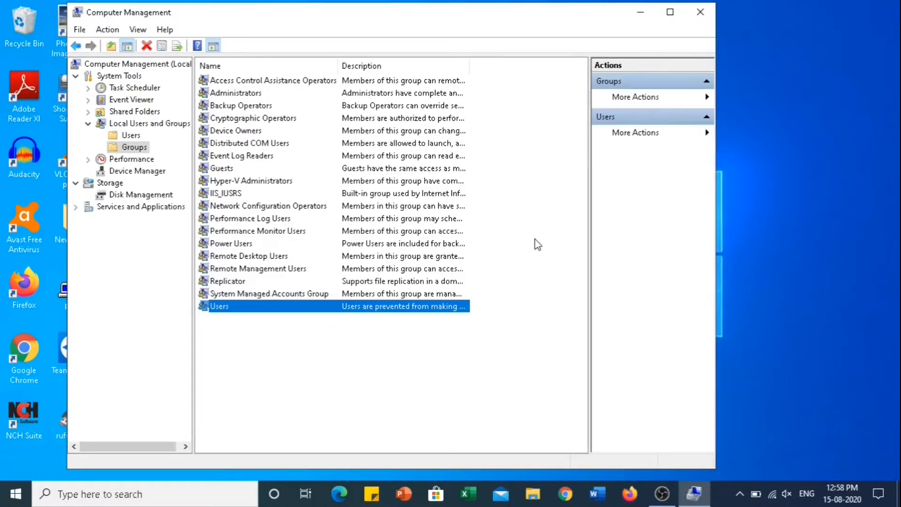
click(259, 331)
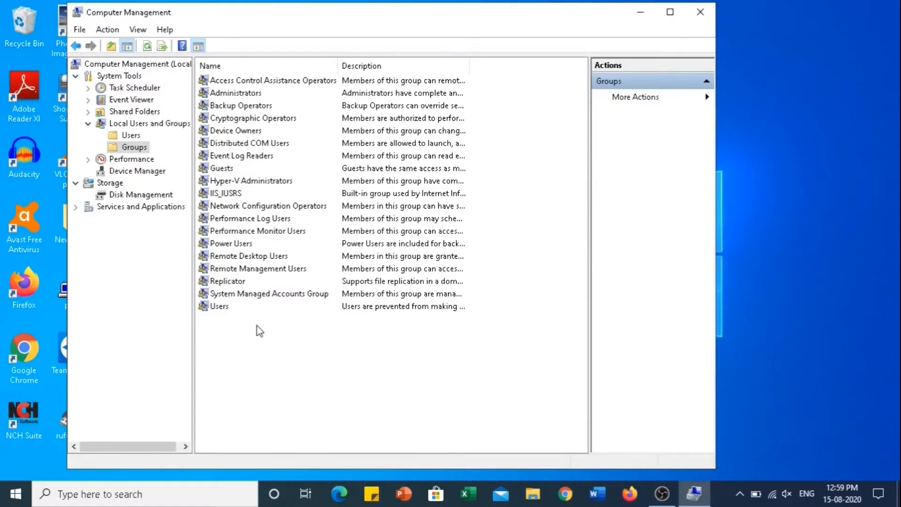
click(221, 197)
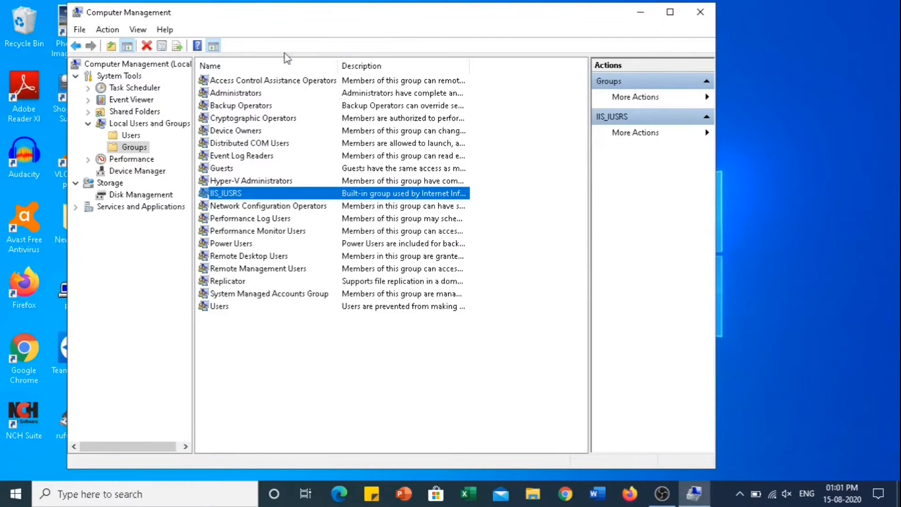
click(260, 120)
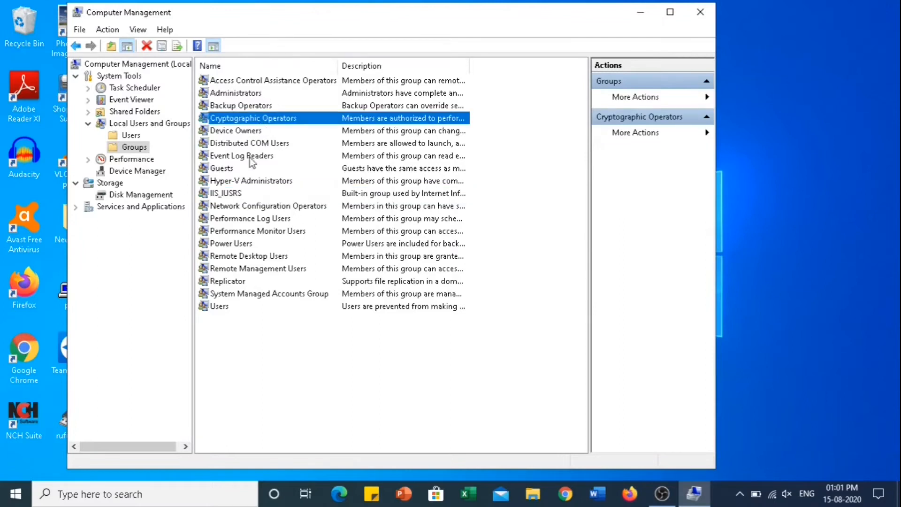
click(246, 132)
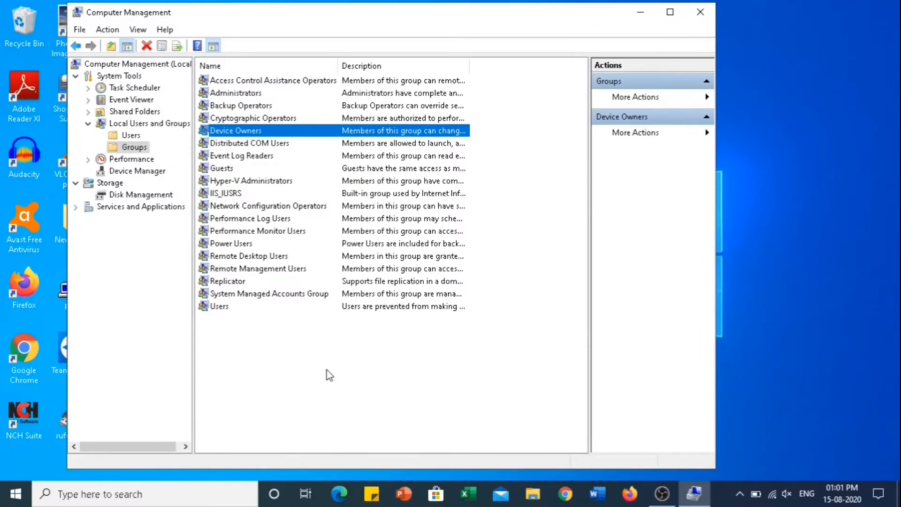
click(257, 99)
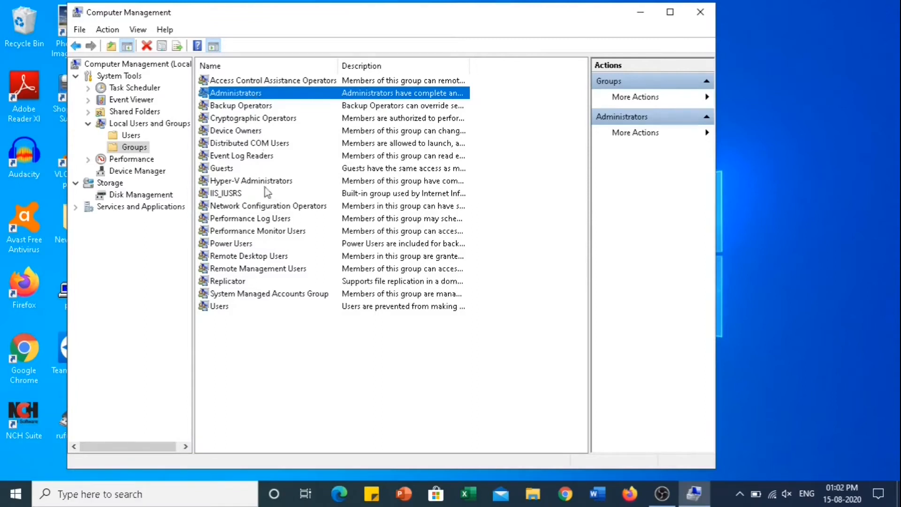
click(221, 308)
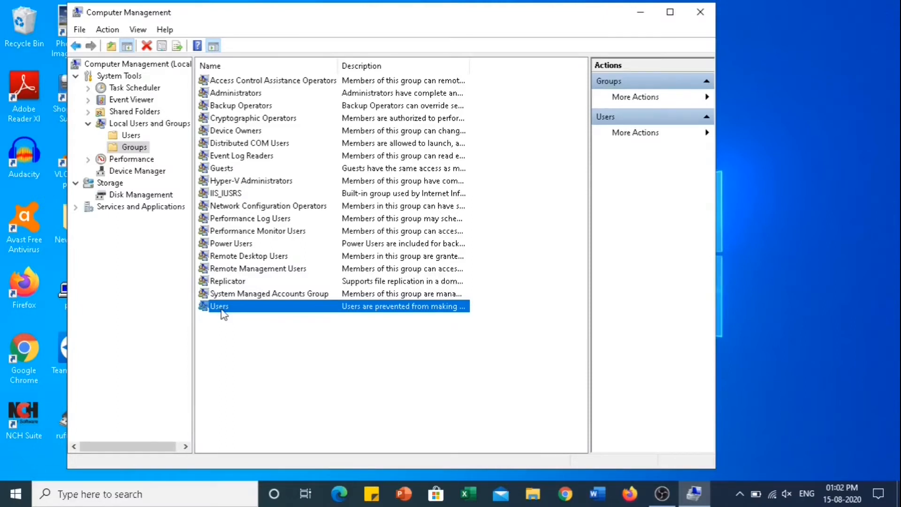
click(230, 174)
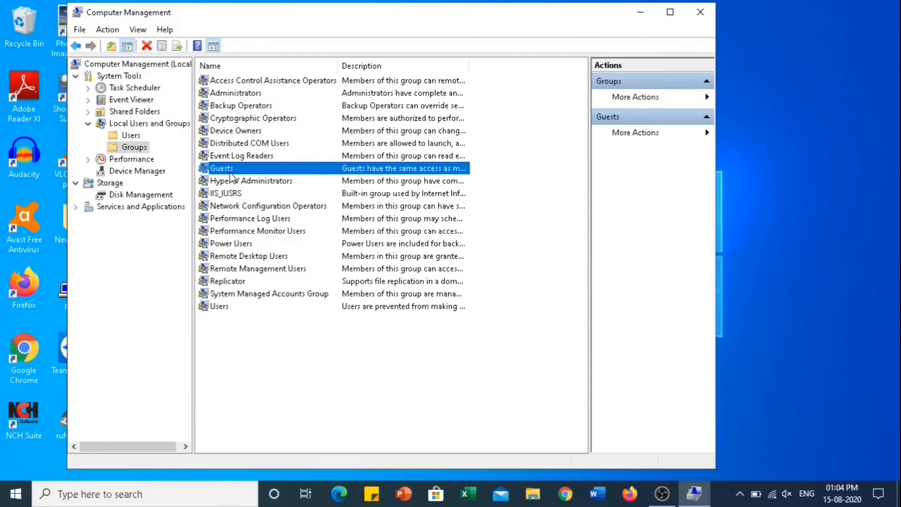
- List the local user accounts with the Name column auto-fitted and sorted, reviewing Administrator, DefaultAccount and Guest
click(127, 135)
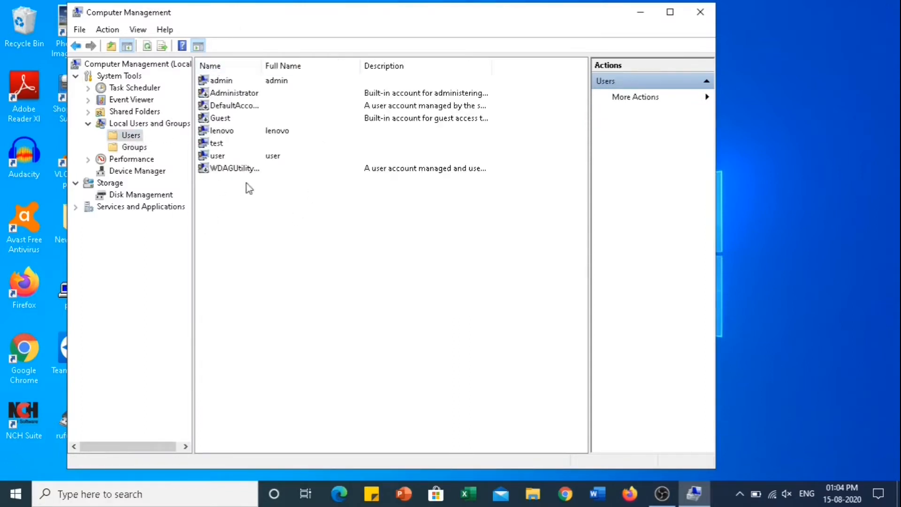
double_click(261, 67)
click(262, 69)
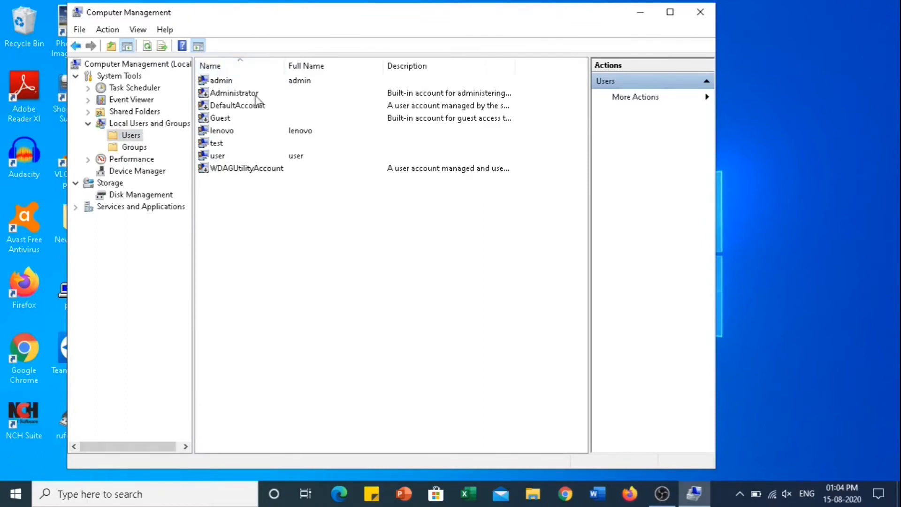
click(224, 94)
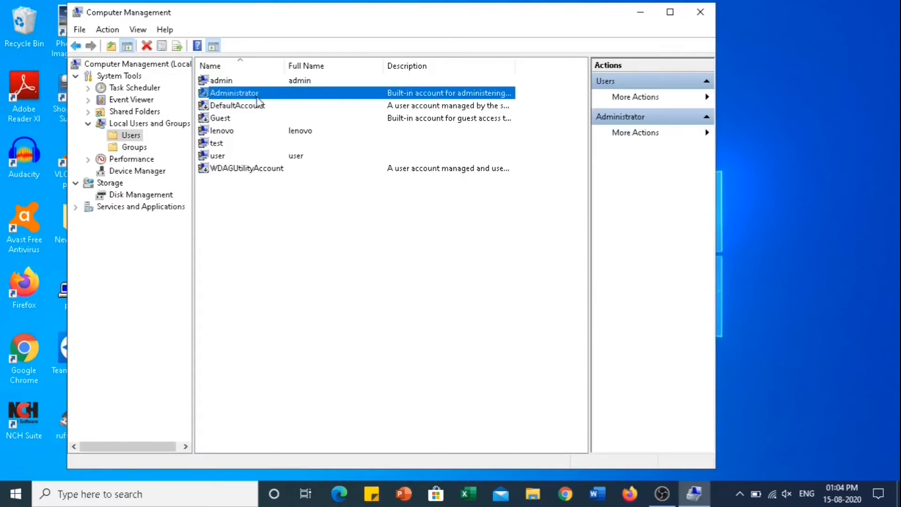
click(227, 108)
click(208, 121)
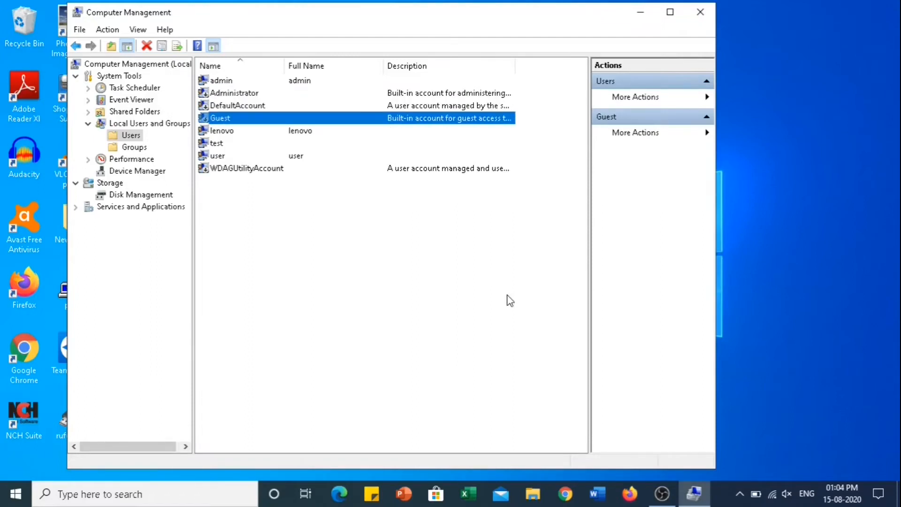
- Start a New User from the Users container's context menu
right_click(131, 137)
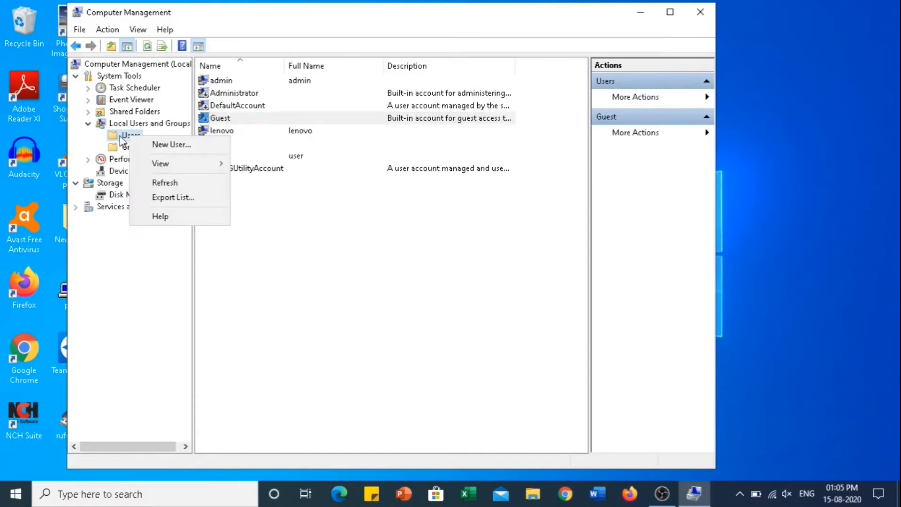
right_click(120, 136)
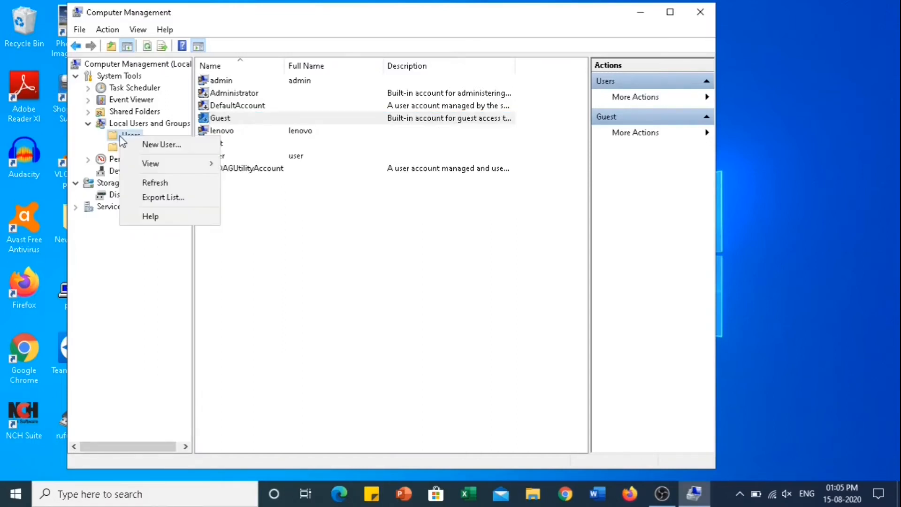
click(162, 145)
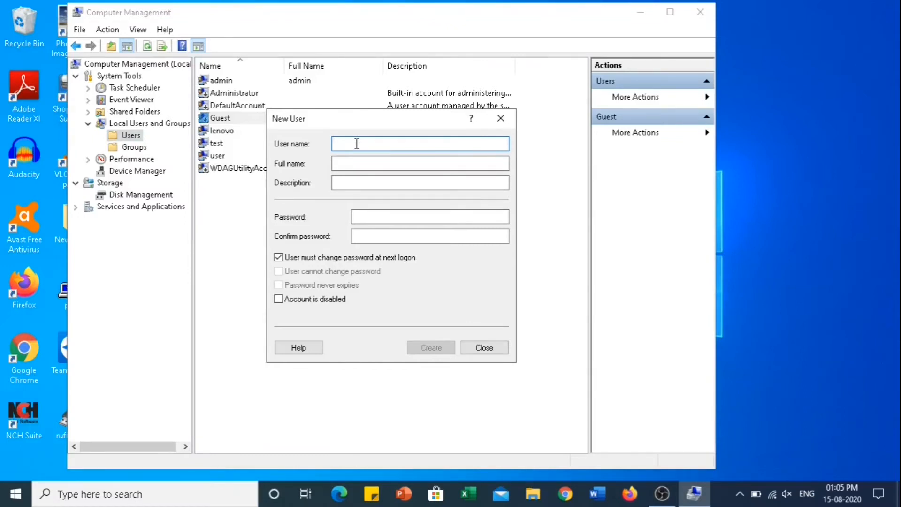
- Enter user name test1 and the person's full name, then move through description and password fields
text(test)
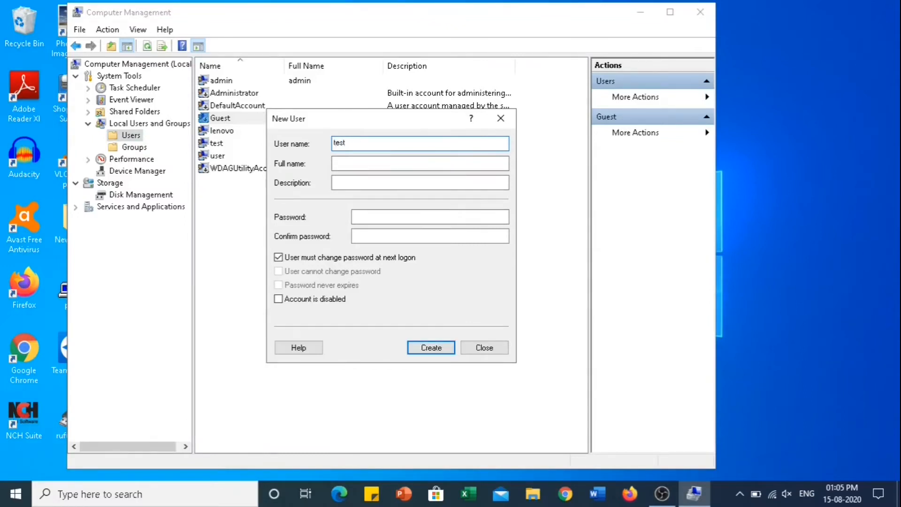
text(1)
click(355, 163)
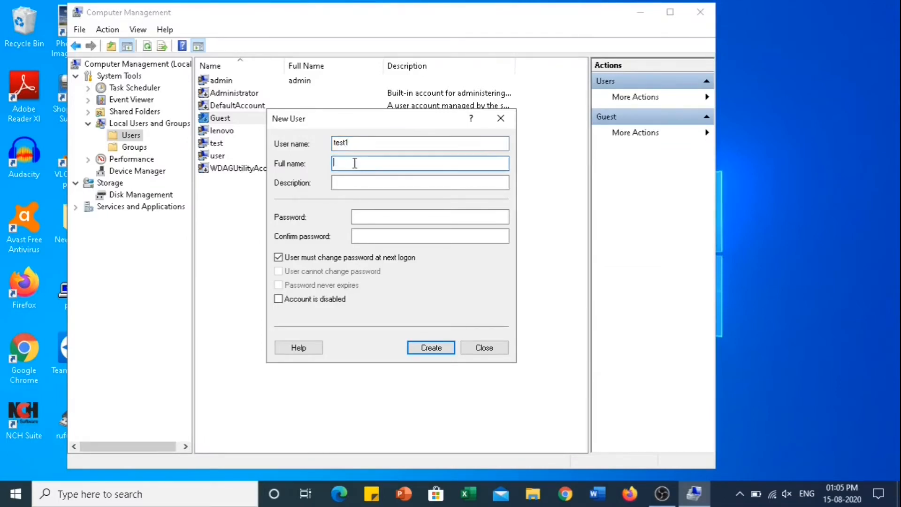
click(371, 185)
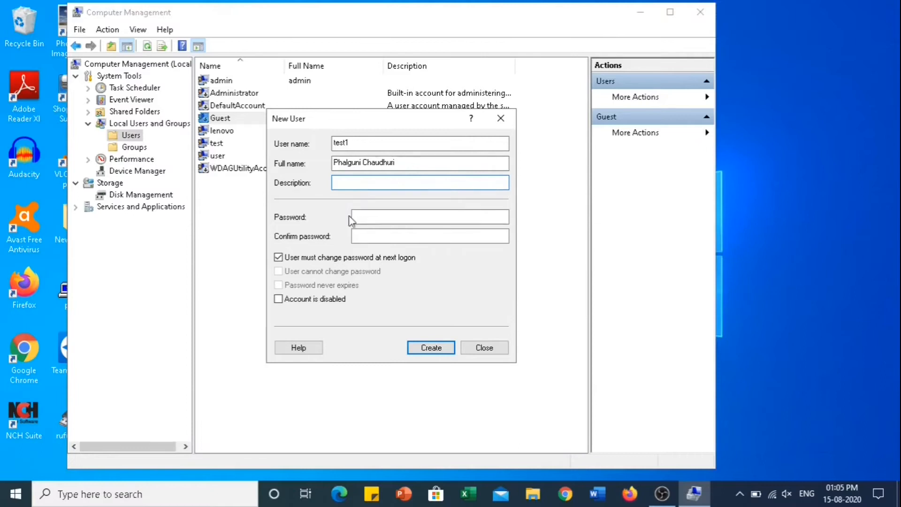
click(365, 217)
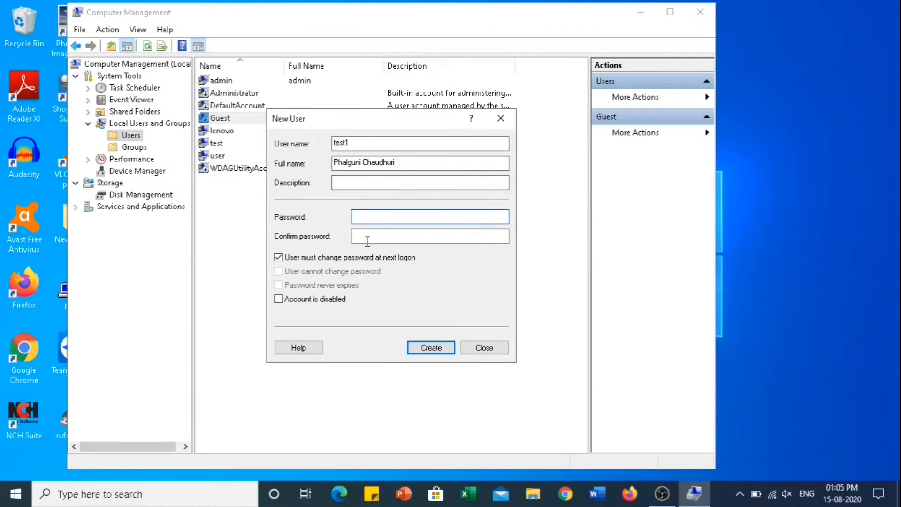
click(369, 238)
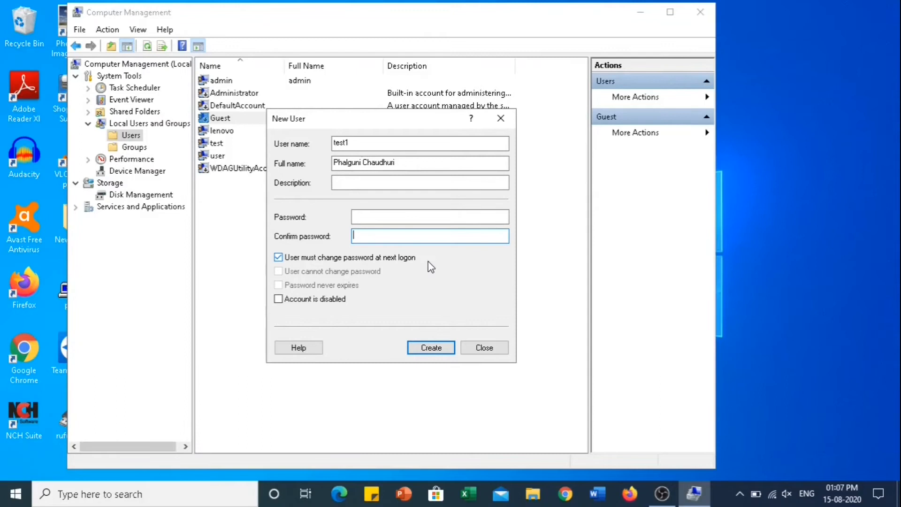
- Uncheck must-change-password, leave Password never expires off, uncheck Account is disabled, and create test1
click(278, 258)
click(278, 285)
click(278, 285)
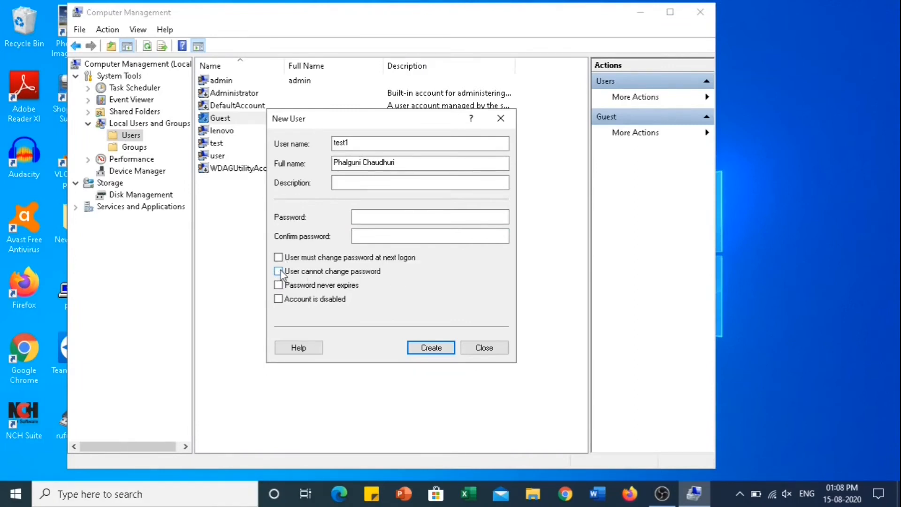
click(278, 286)
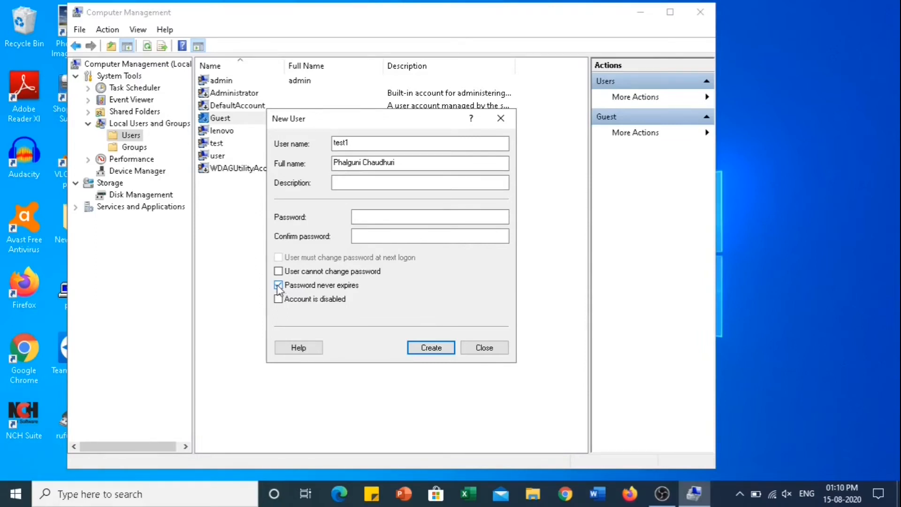
click(278, 285)
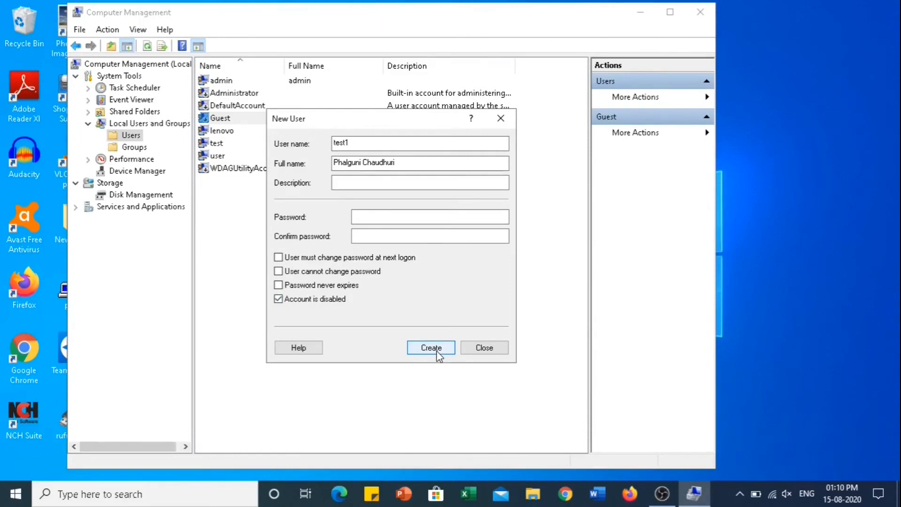
click(278, 299)
click(424, 348)
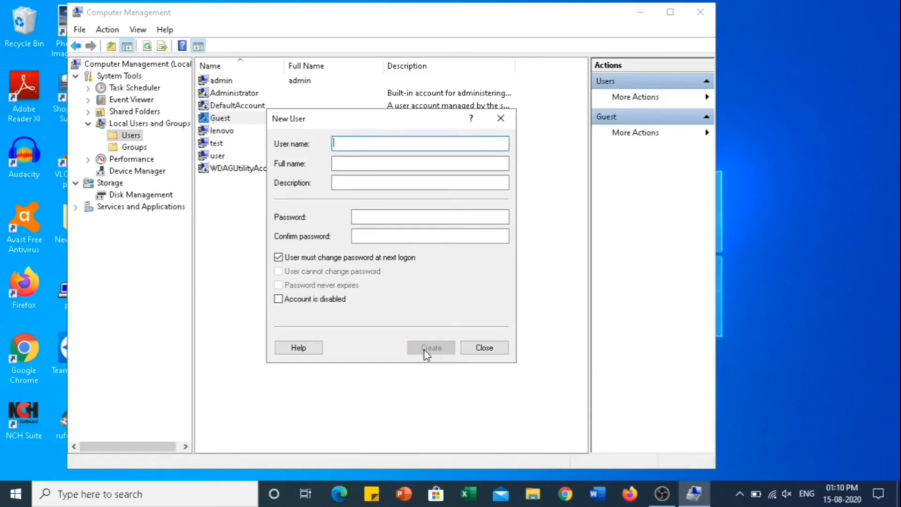
- Close the New User dialog and select the new test1 account in the Users list
click(484, 348)
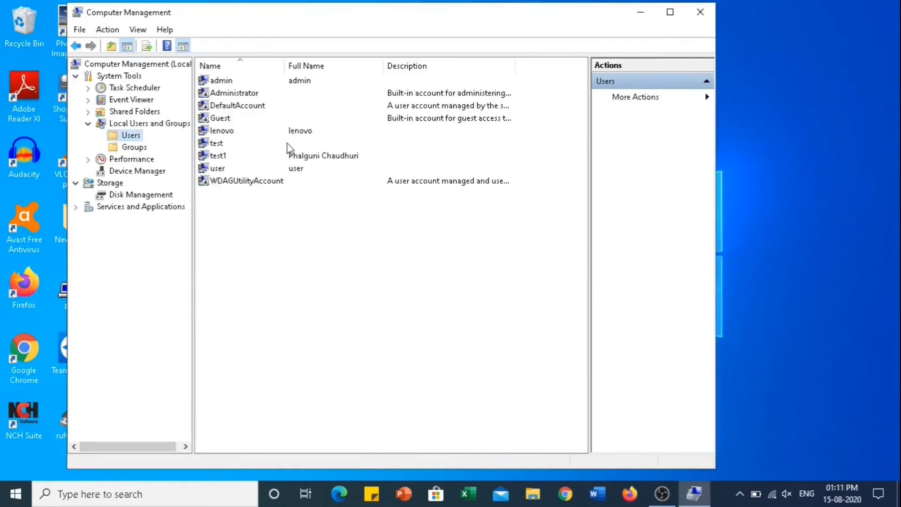
click(220, 157)
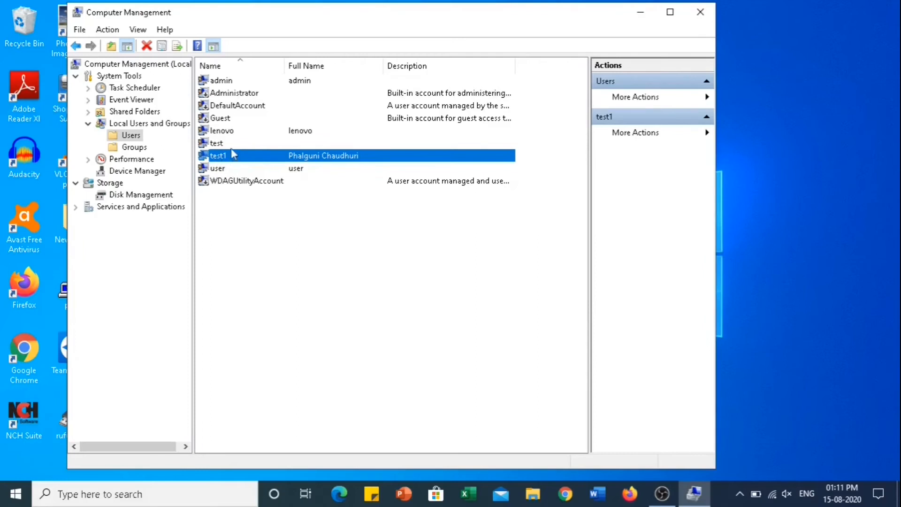
right_click(217, 155)
click(259, 390)
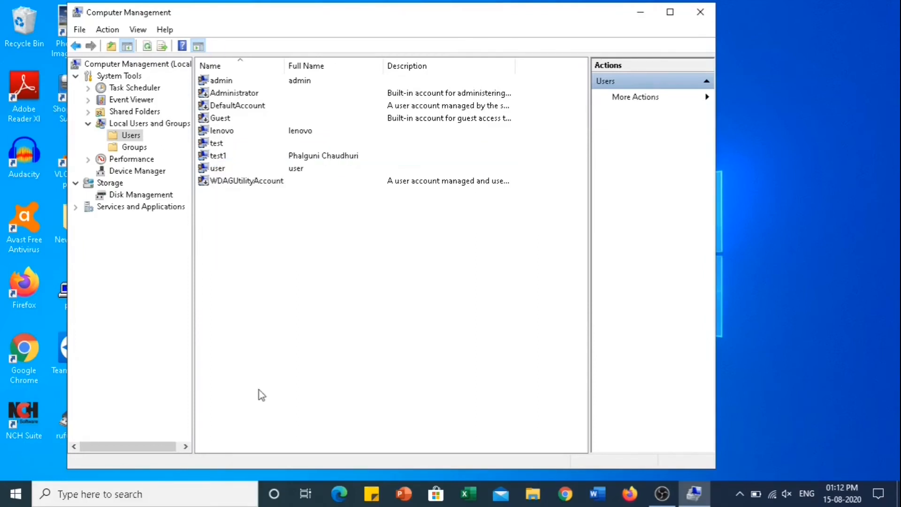
right_click(217, 156)
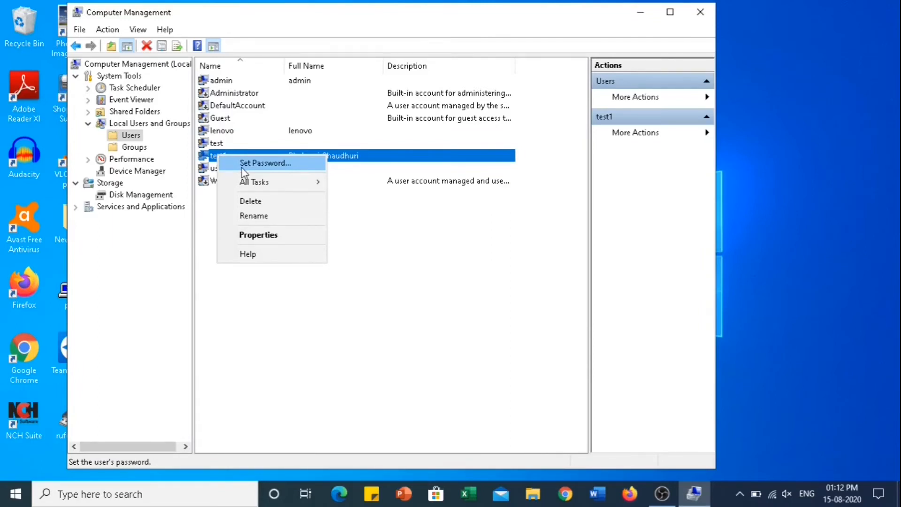
click(275, 170)
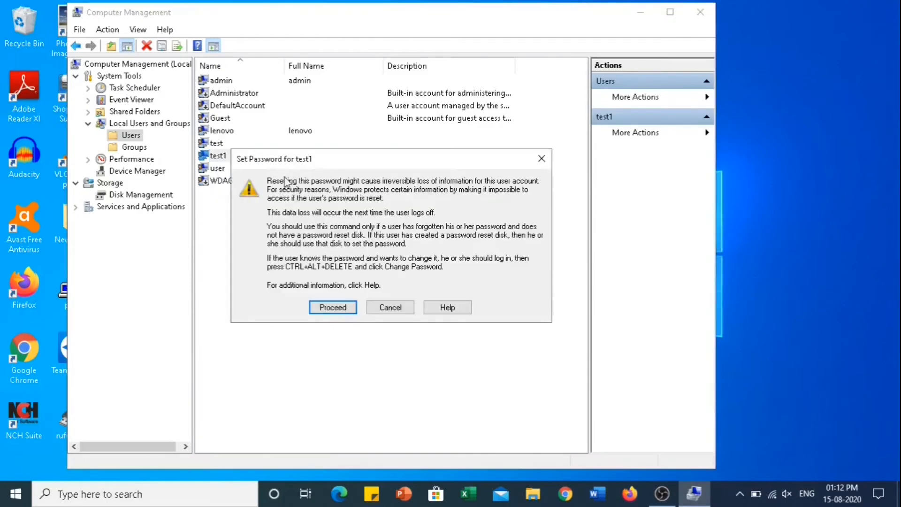
click(337, 308)
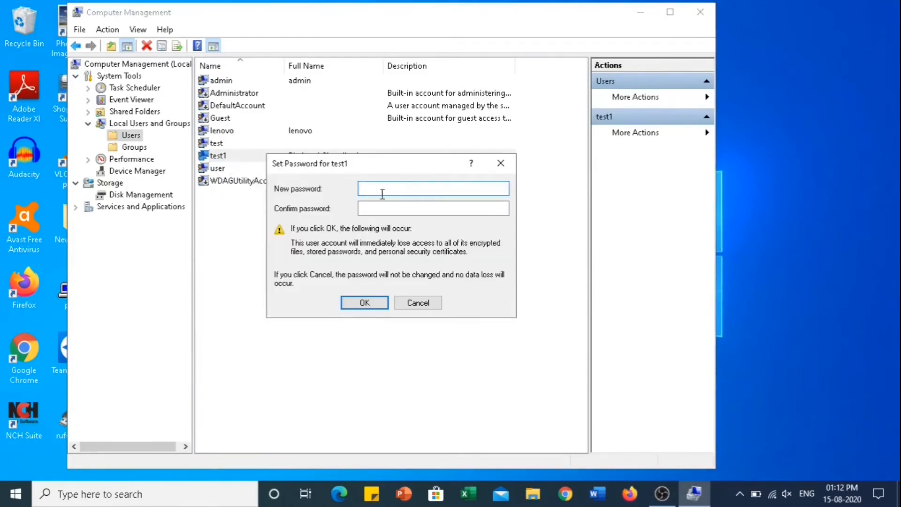
click(412, 304)
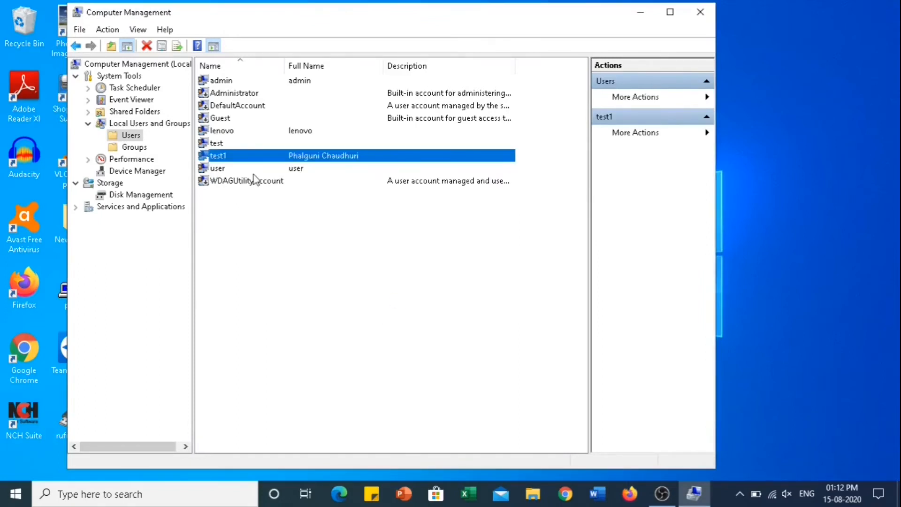
right_click(223, 158)
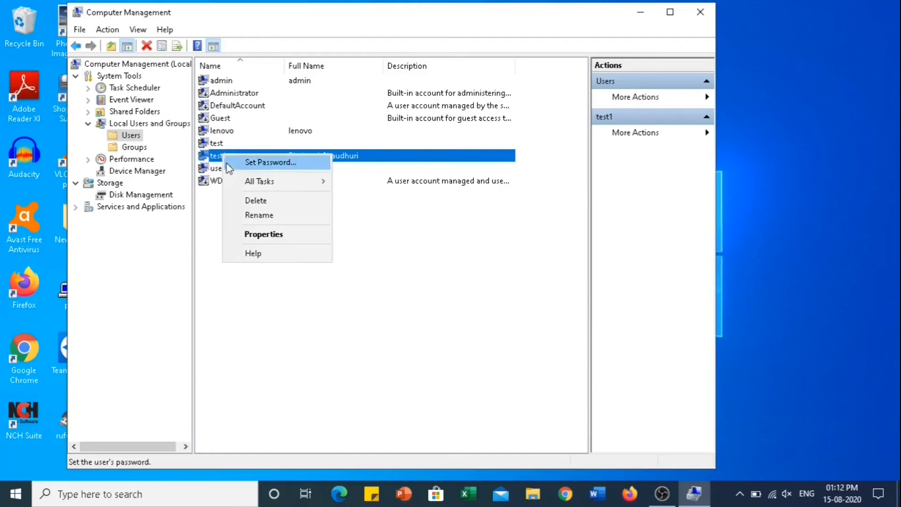
mouse_move(235, 186)
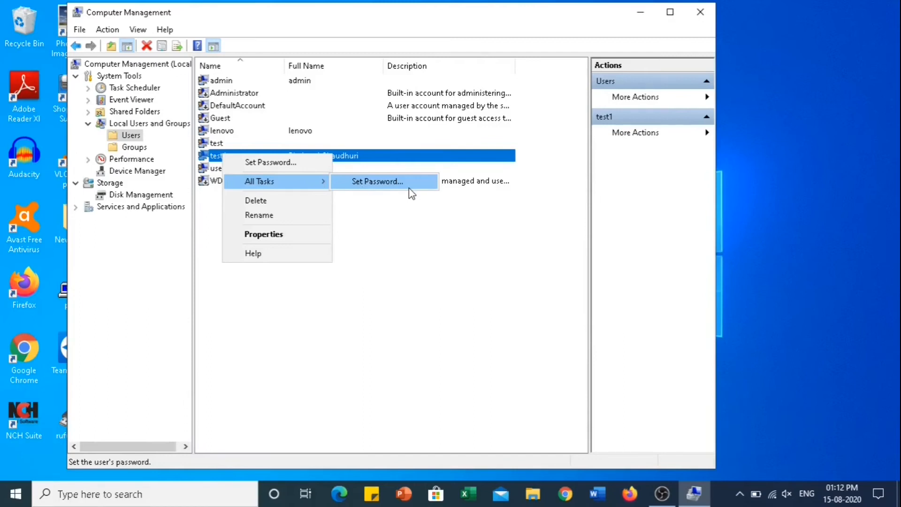
- Rename account test1 to test2 by replacing the trailing 1 with 2
click(288, 215)
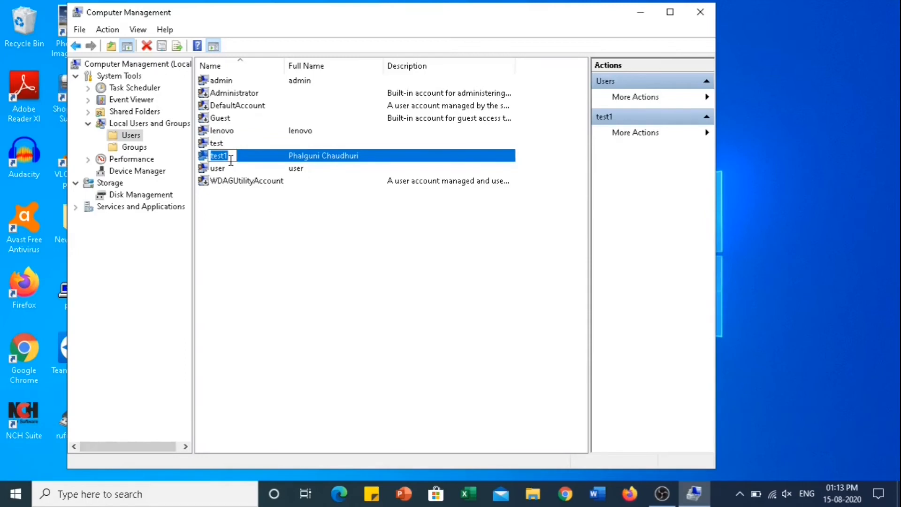
click(231, 160)
key(BackSpace)
text(2)
key(Return)
right_click(224, 161)
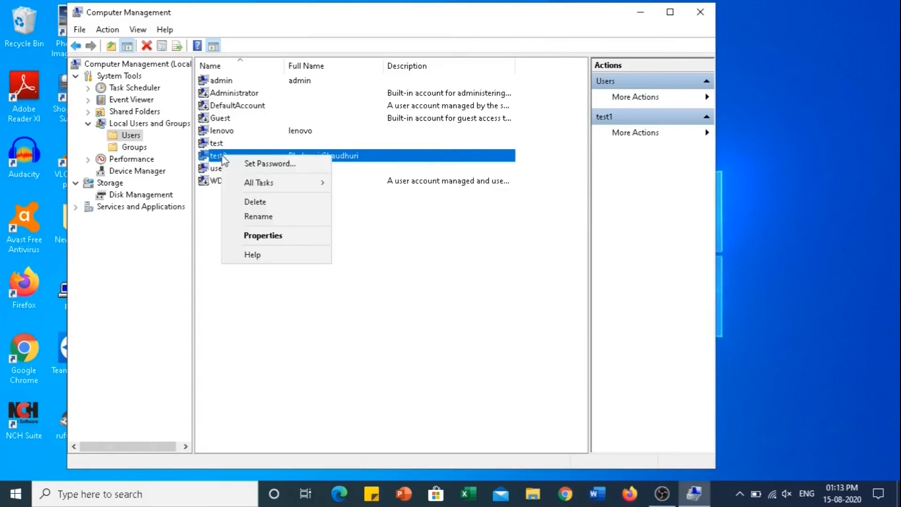
- Open test2's Properties on the Member Of tab, showing membership in Users only
click(255, 238)
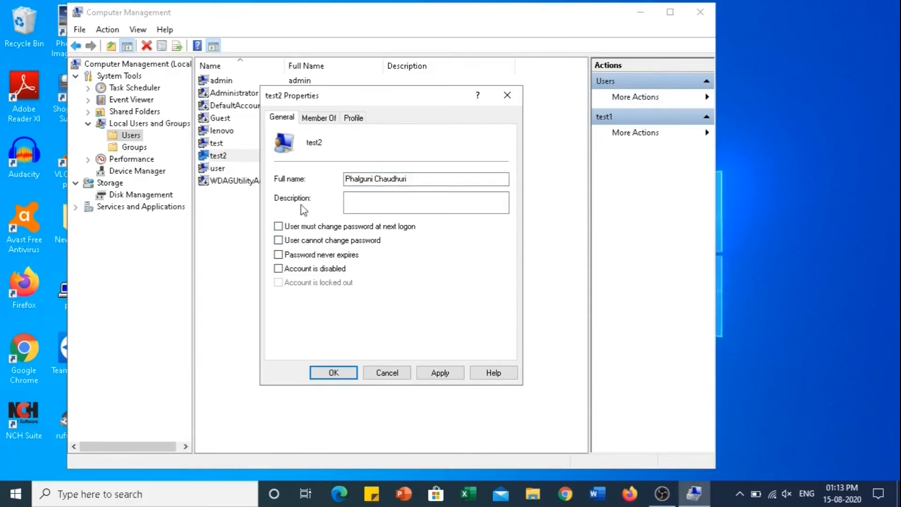
click(318, 120)
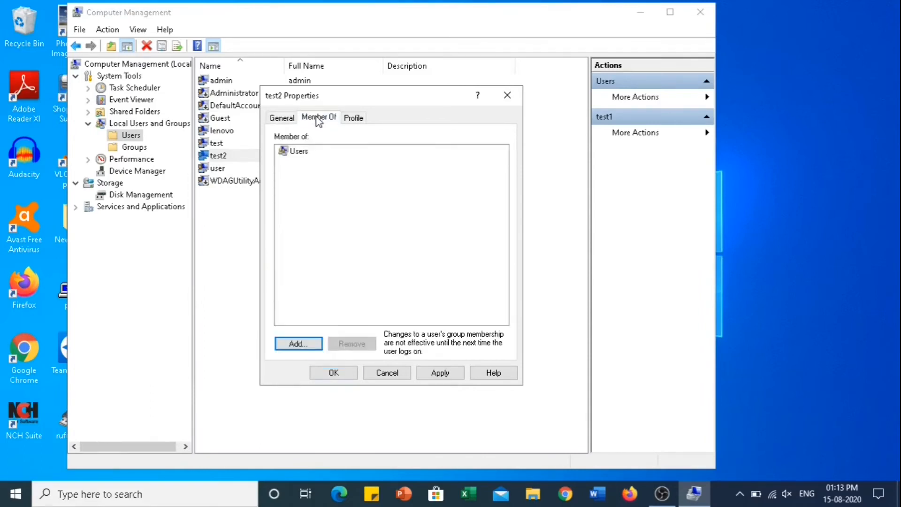
- In Select Groups, search all local groups and choose Administrators
click(288, 346)
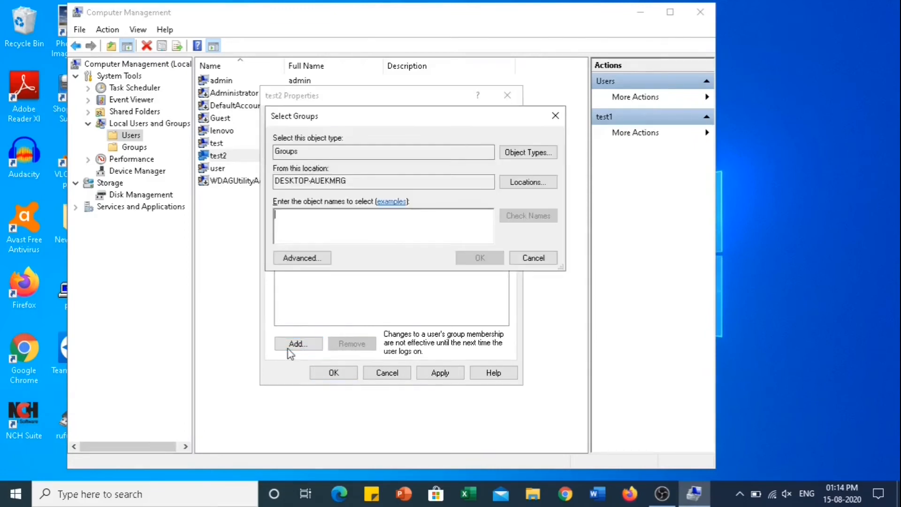
click(284, 259)
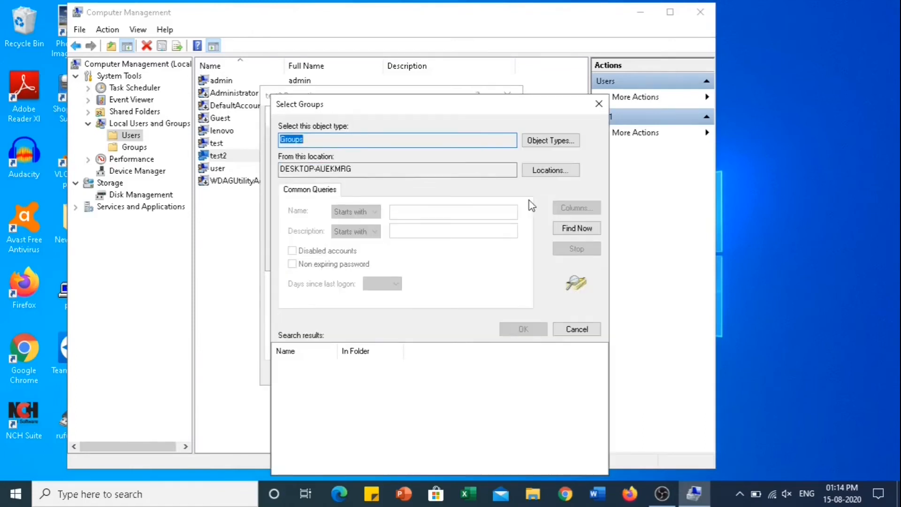
click(568, 229)
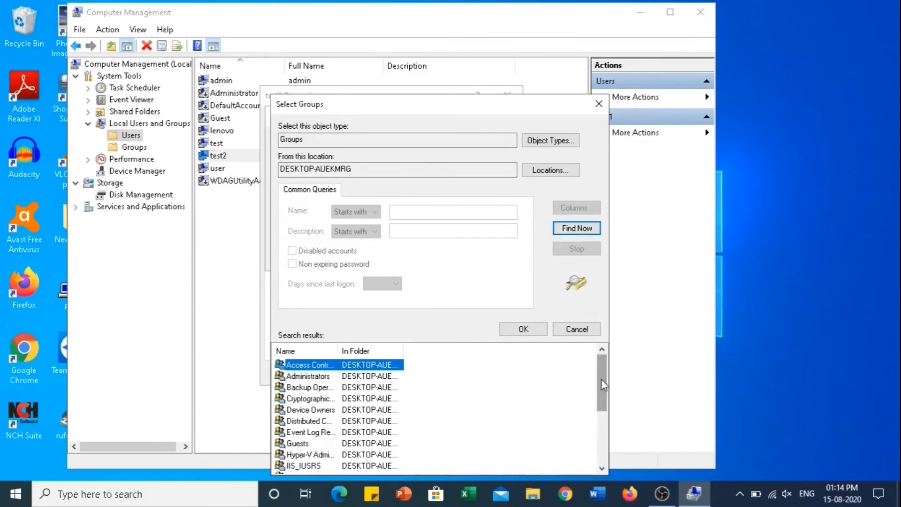
click(602, 434)
drag(607, 451, 602, 470)
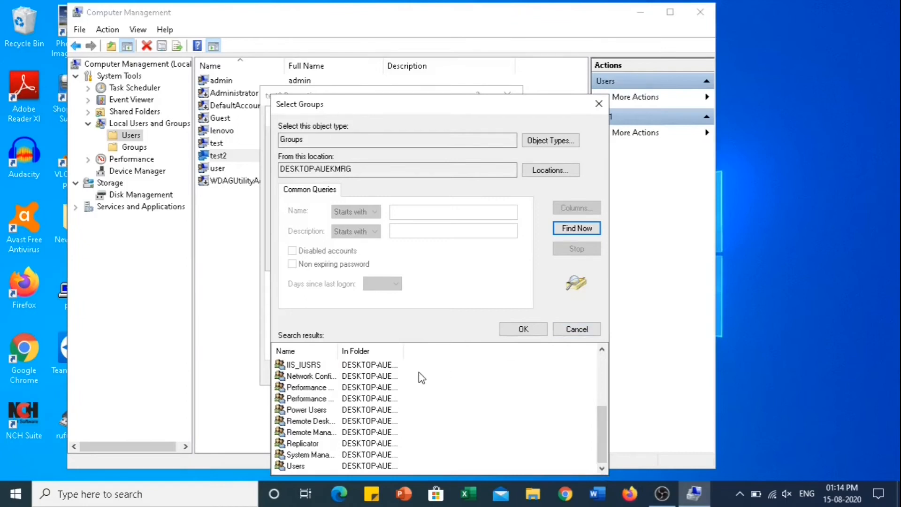
double_click(338, 351)
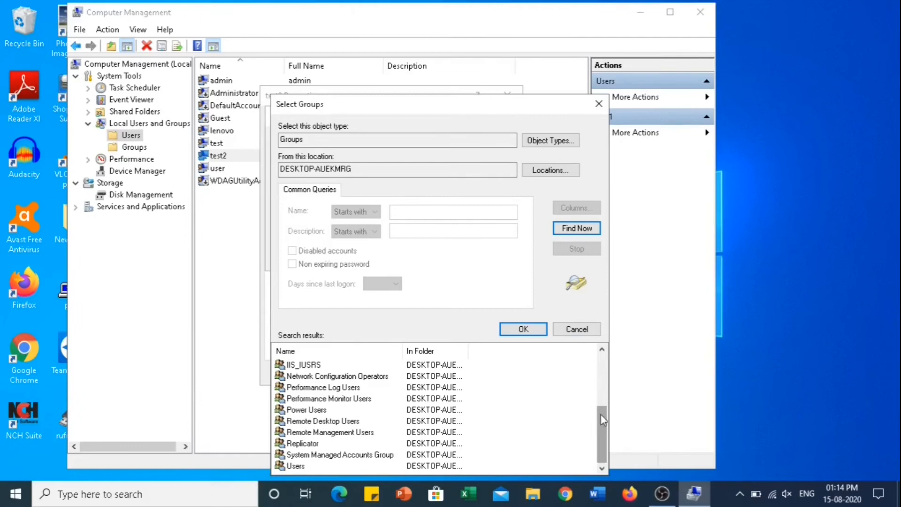
drag(602, 454, 603, 403)
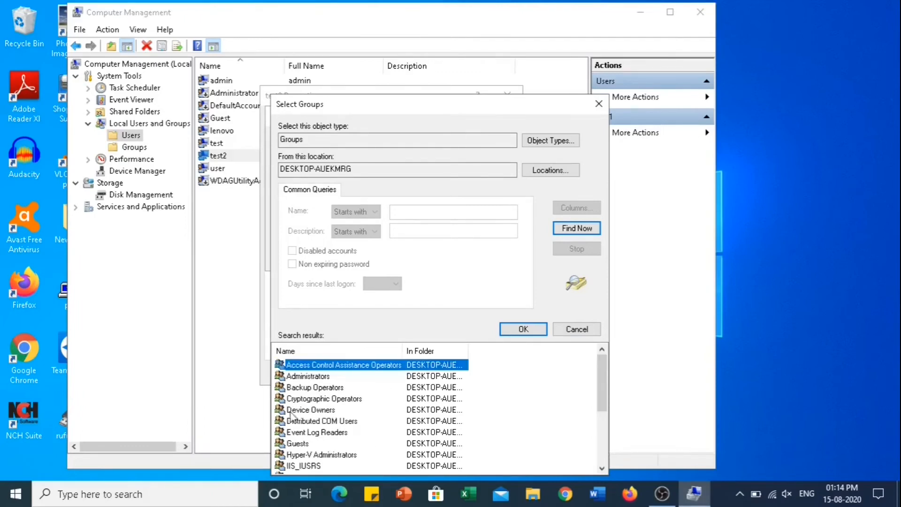
click(321, 376)
click(520, 331)
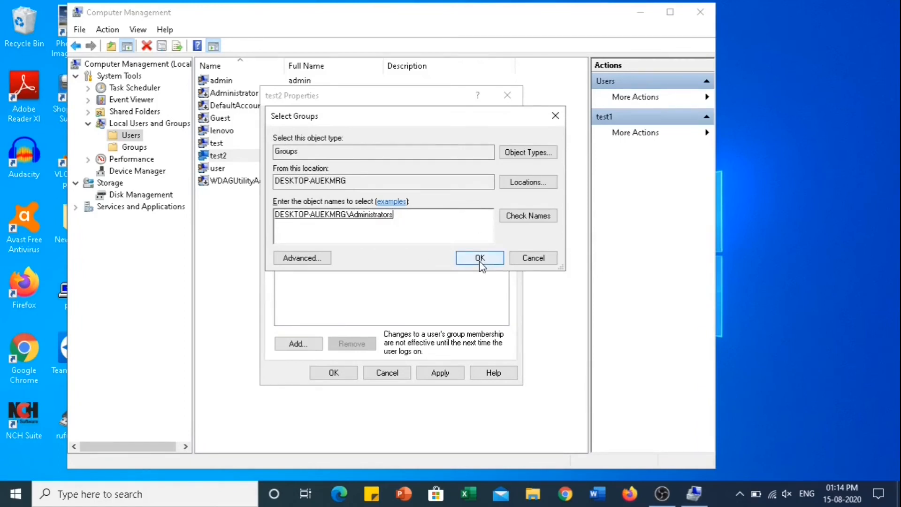
- Search again, pick IIS_IUSRS, and confirm Administrators and IIS_IUSRS as test2's new groups
click(313, 259)
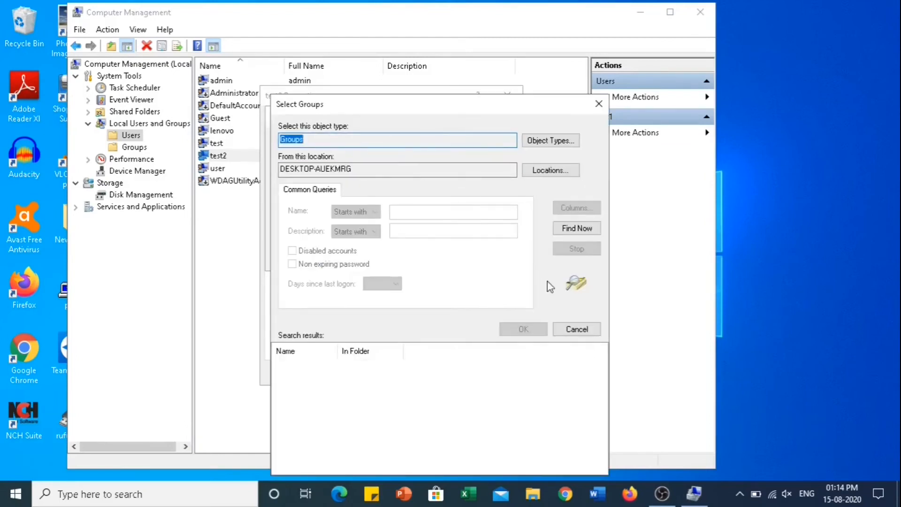
click(583, 228)
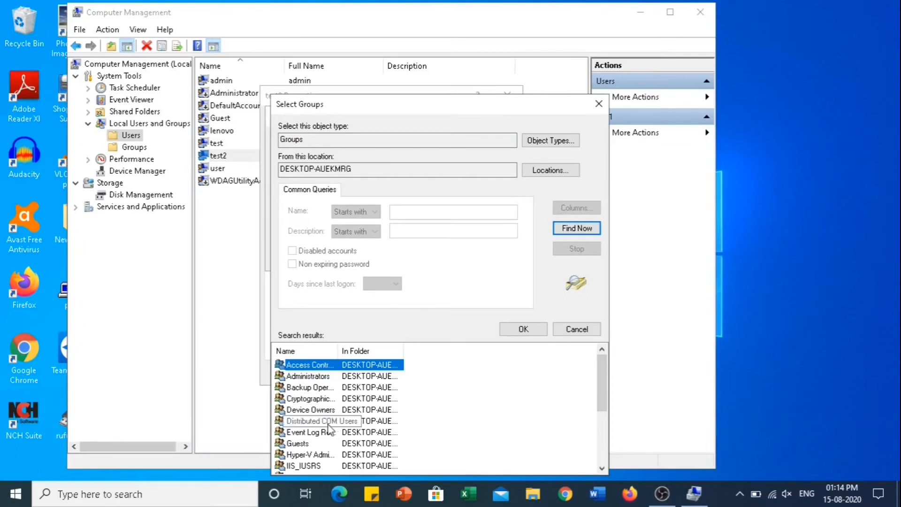
click(306, 444)
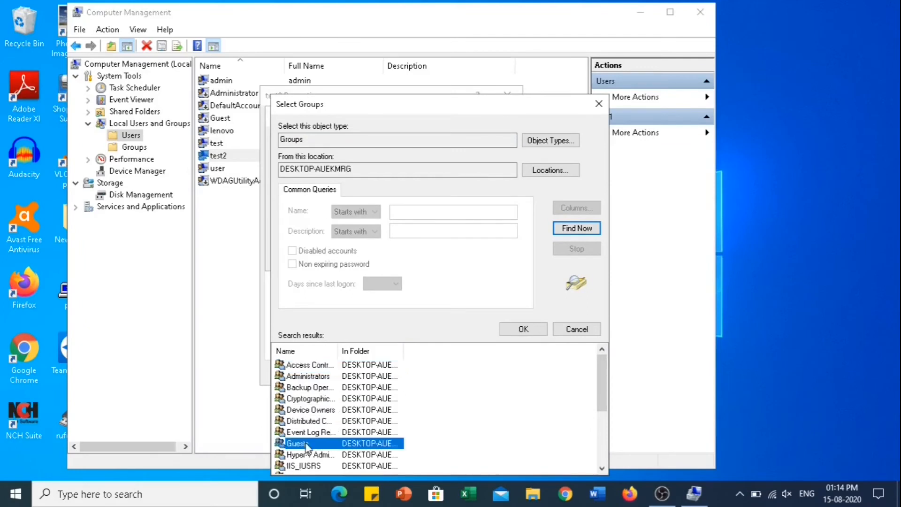
click(313, 466)
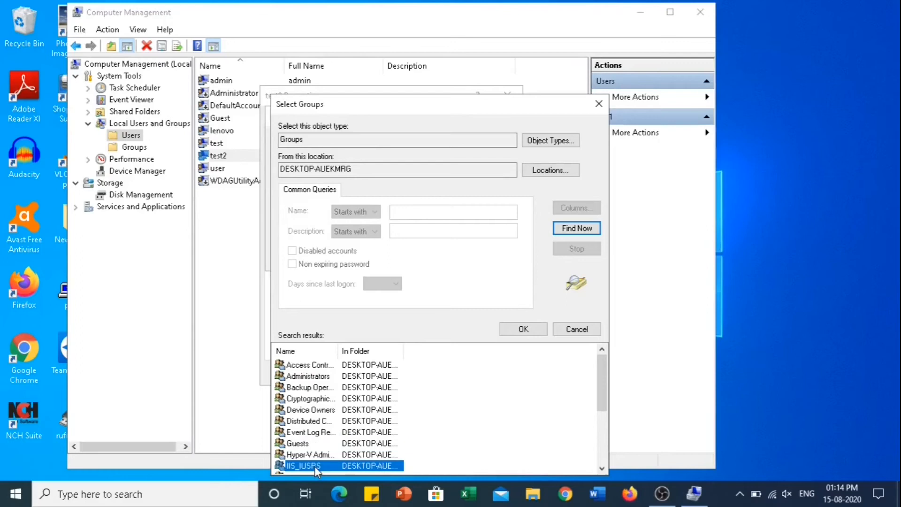
click(531, 333)
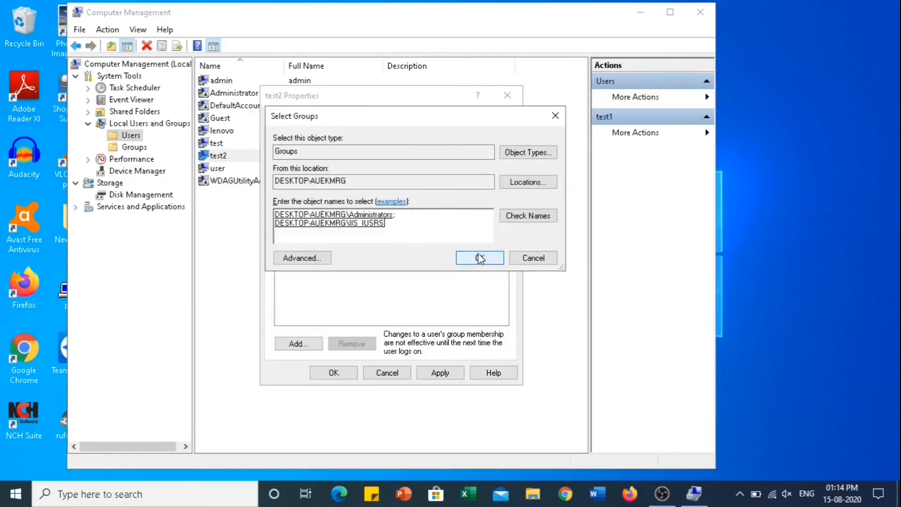
click(479, 258)
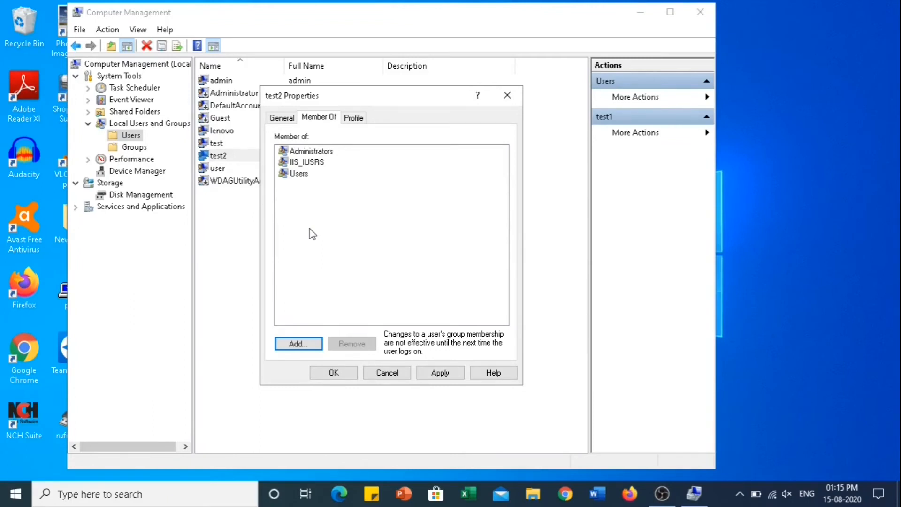
click(306, 174)
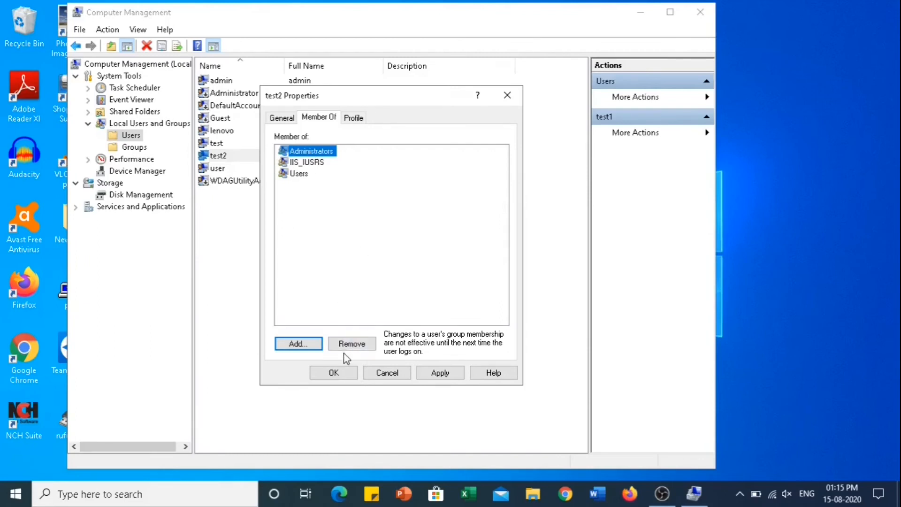
- Remove Administrators from test2's Member Of list, leaving IIS_IUSRS and Users
click(352, 344)
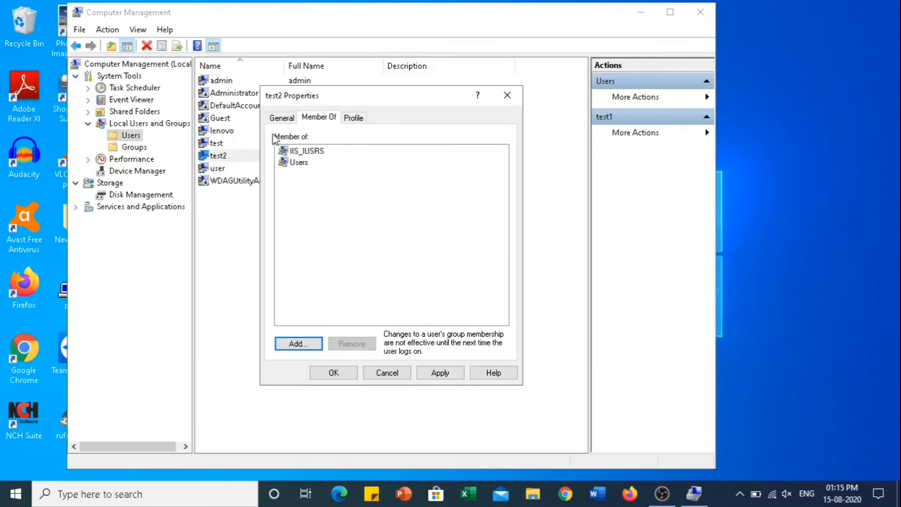
click(298, 155)
click(298, 165)
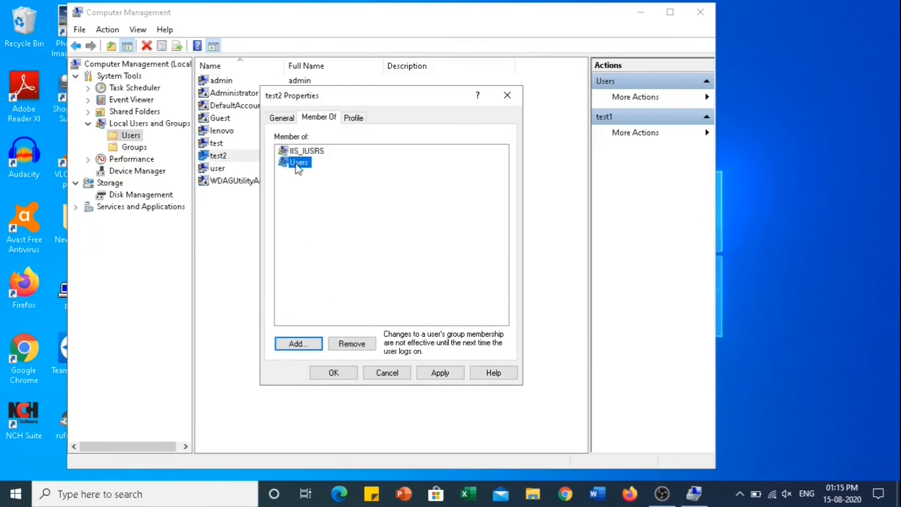
- Search all local groups and add Backup Operators to test2's memberships
click(303, 347)
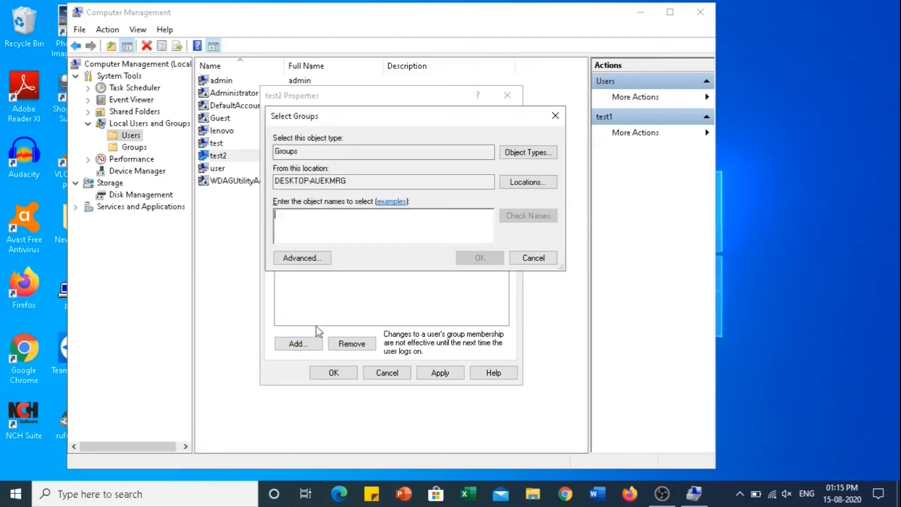
click(302, 257)
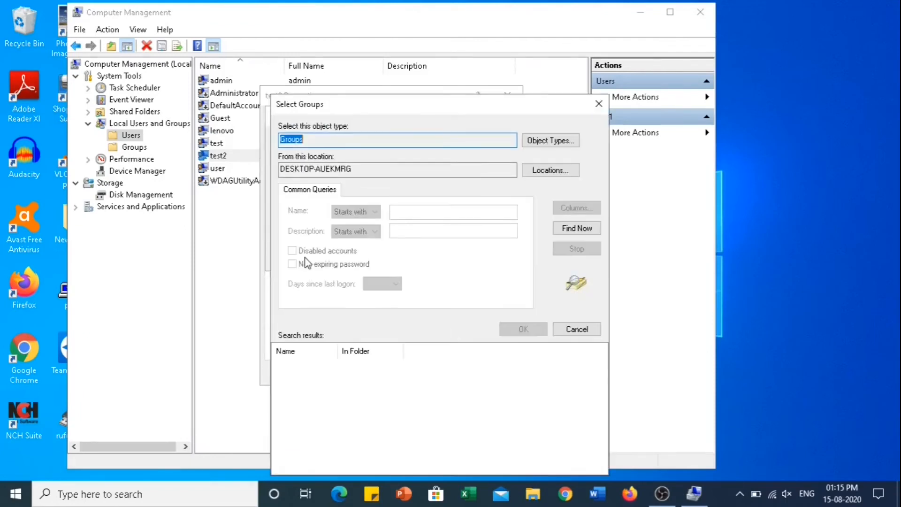
click(577, 228)
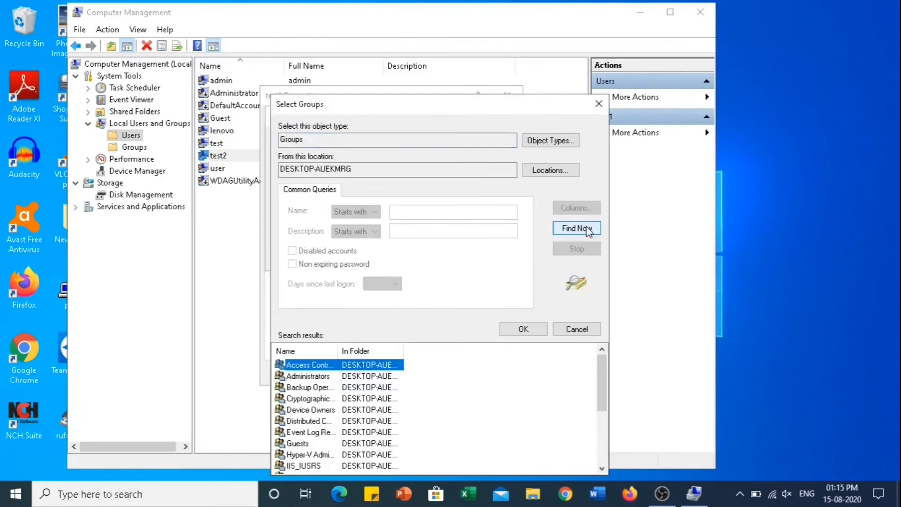
click(316, 388)
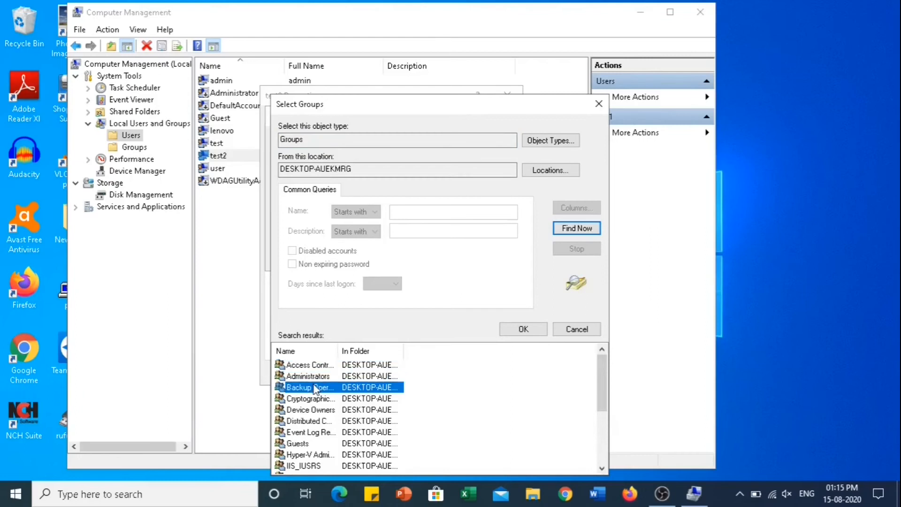
click(527, 327)
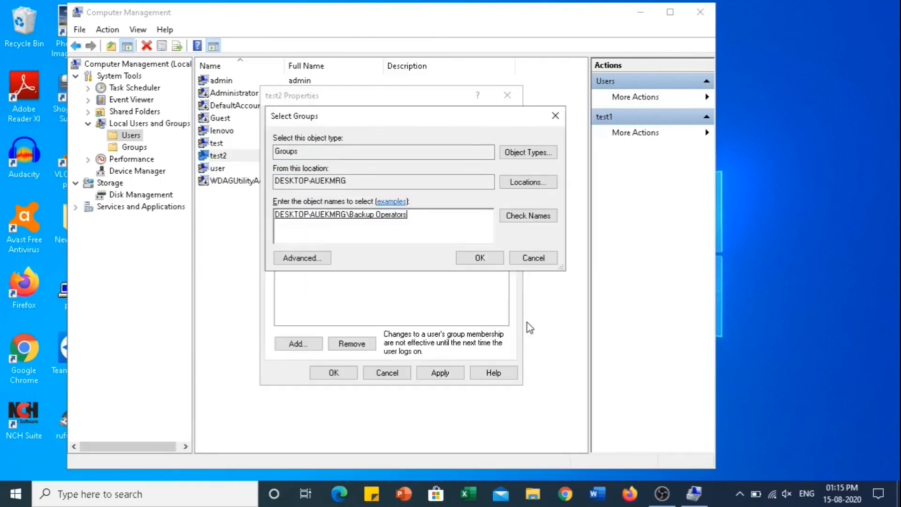
click(479, 258)
click(299, 174)
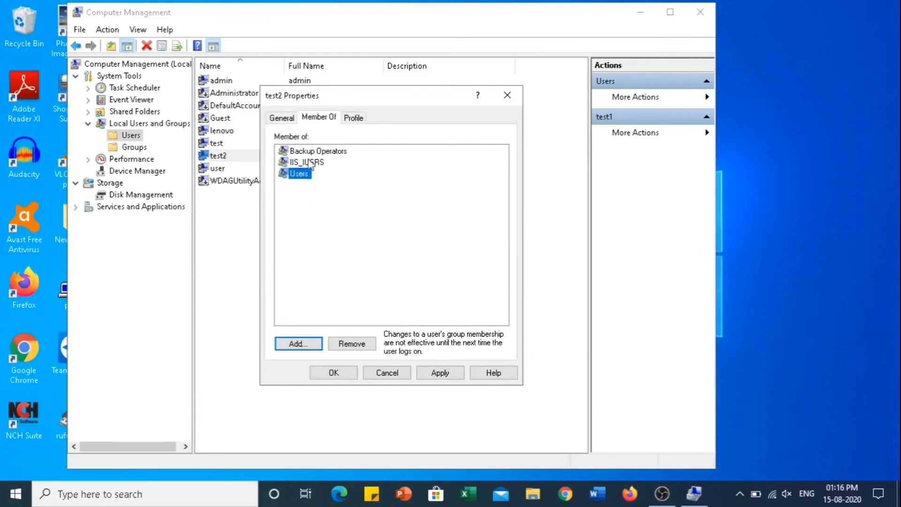
click(310, 163)
click(318, 154)
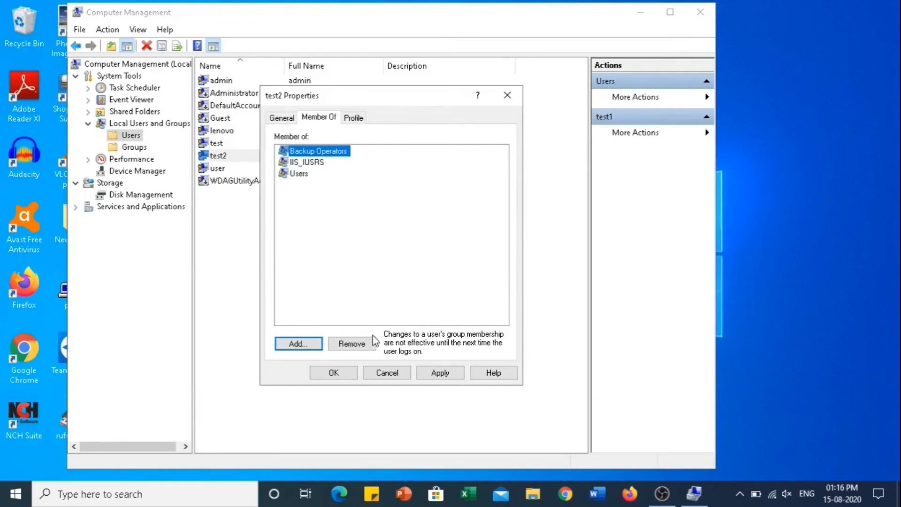
- Save test2's group membership changes with OK and reselect the test2 account
click(334, 373)
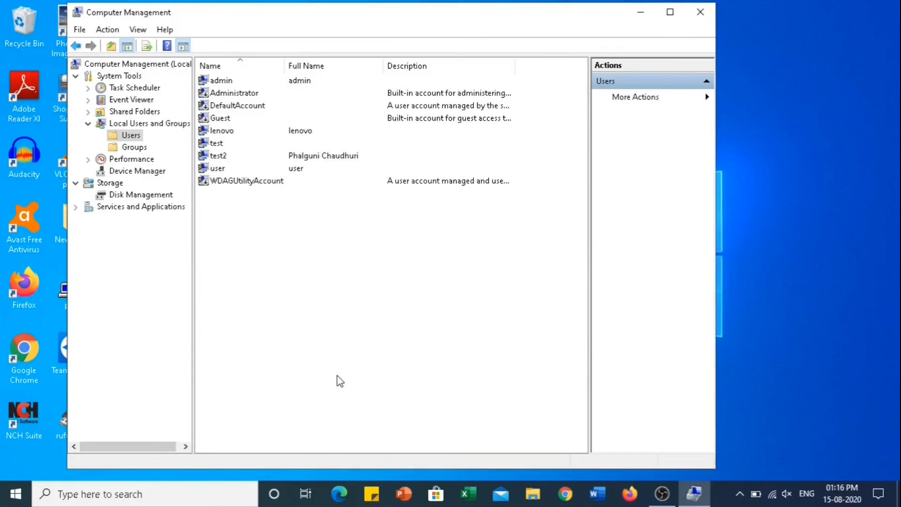
click(224, 157)
right_click(224, 156)
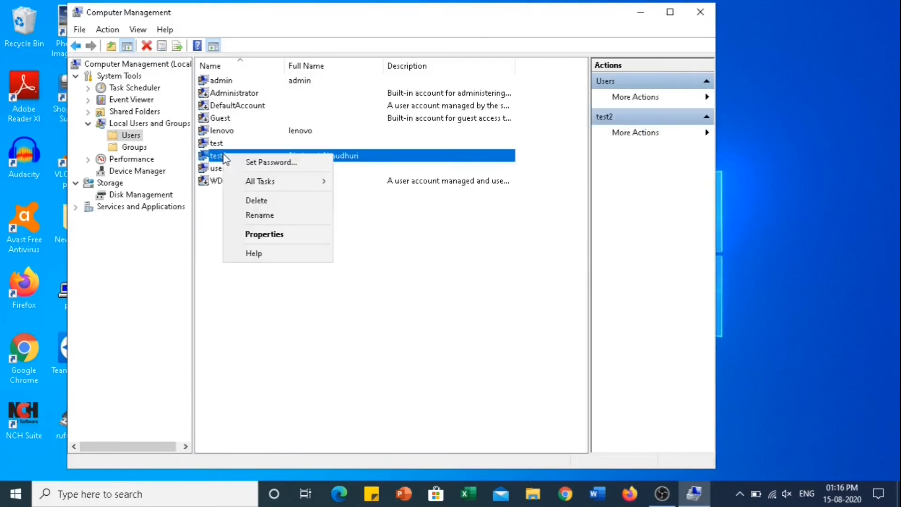
- Review test2's empty Profile tab including the logon script field, then switch to File Explorer
click(278, 238)
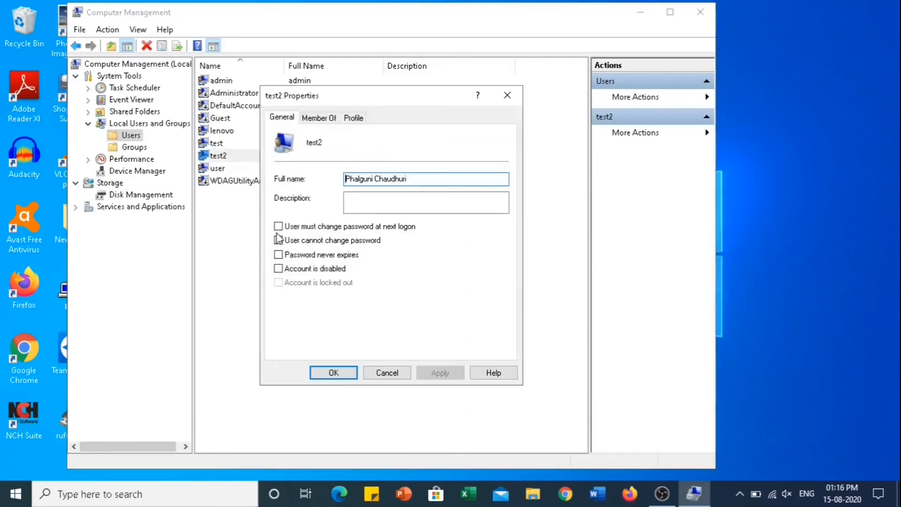
click(354, 121)
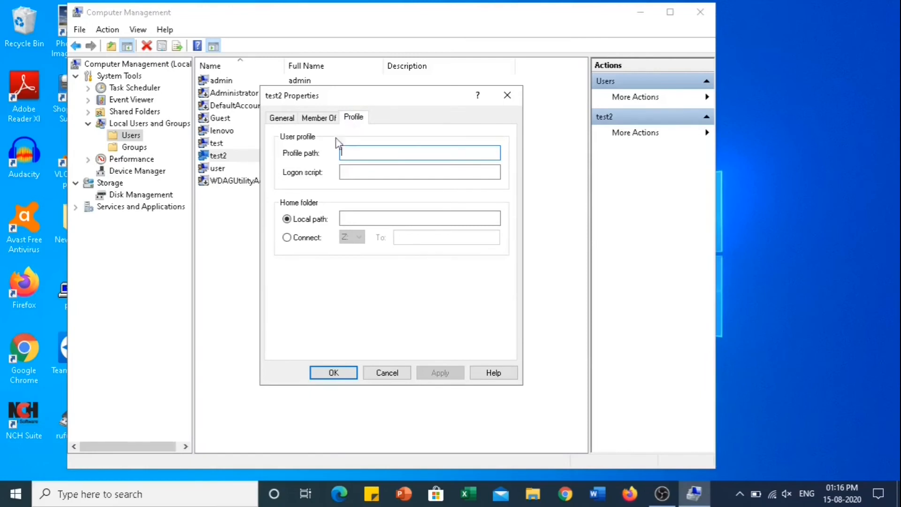
click(354, 170)
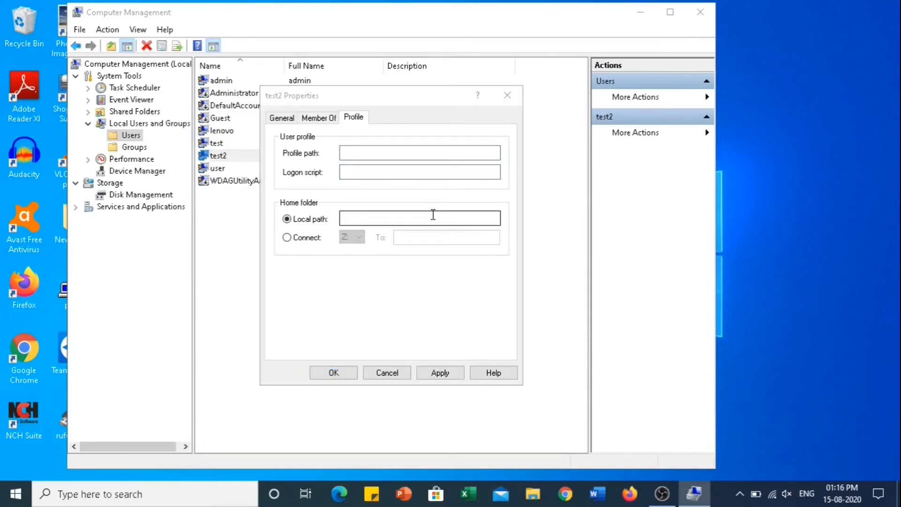
click(535, 493)
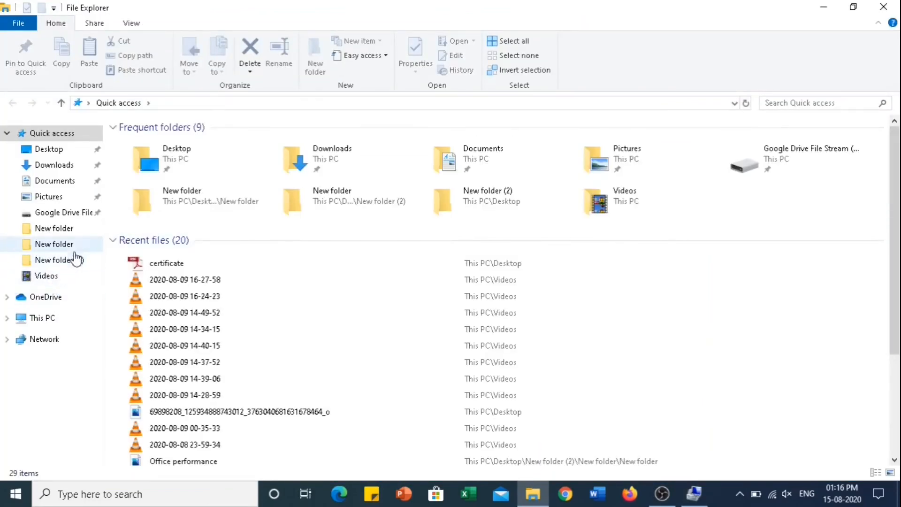
- Browse to C:\Users and inspect the user, Lenovo and lenovo.DESKTOP-AUEKMRG profile folders
click(47, 321)
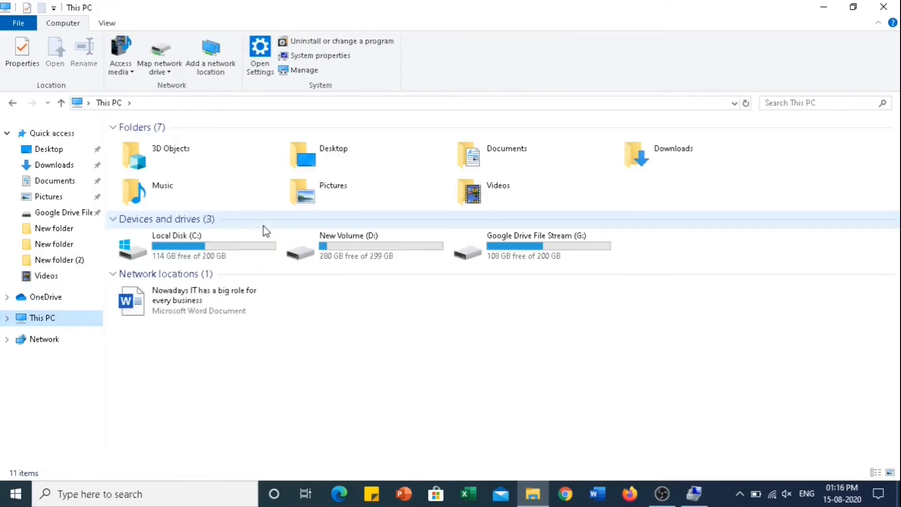
click(210, 249)
double_click(210, 248)
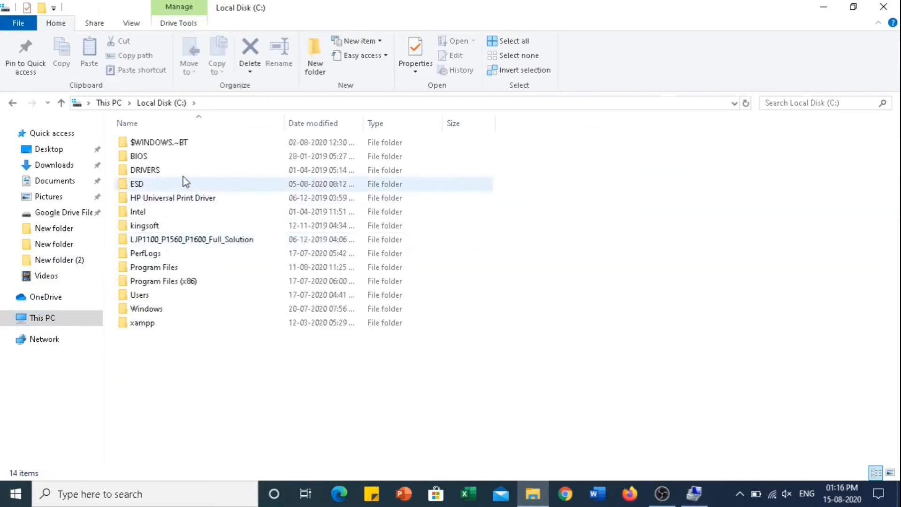
double_click(141, 295)
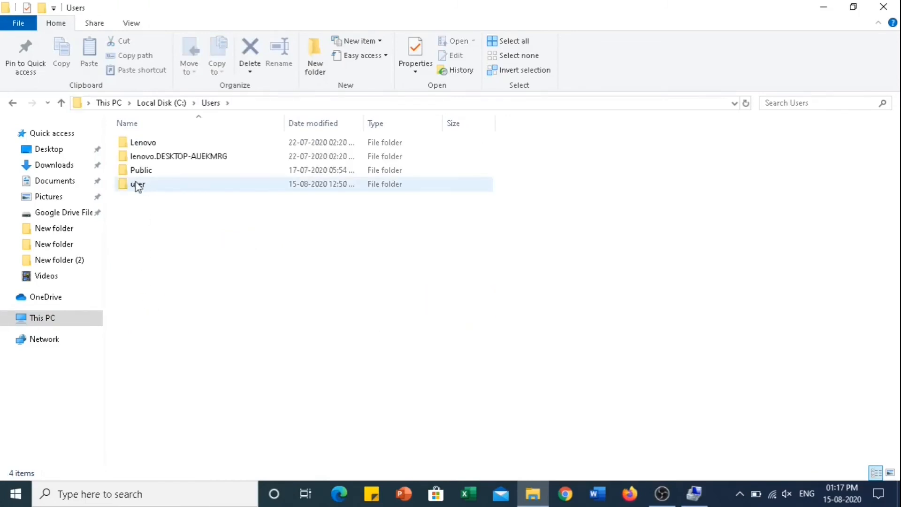
click(141, 186)
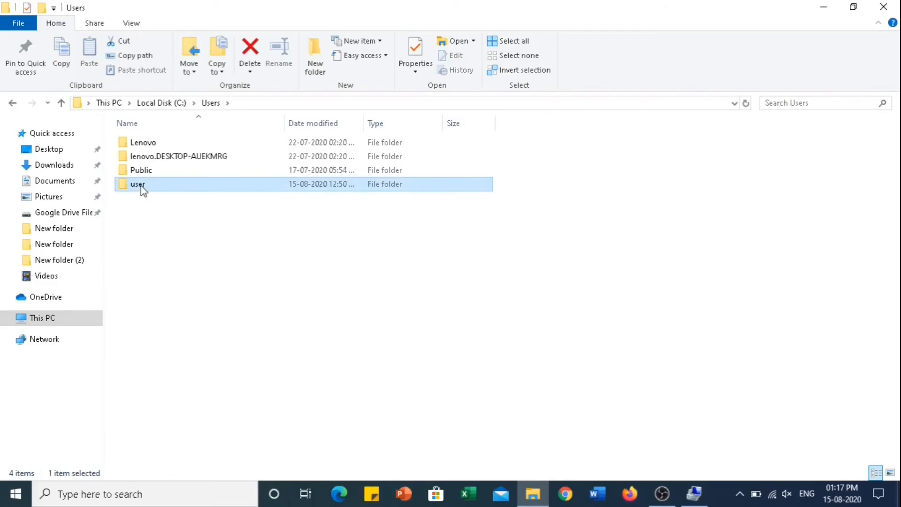
click(154, 144)
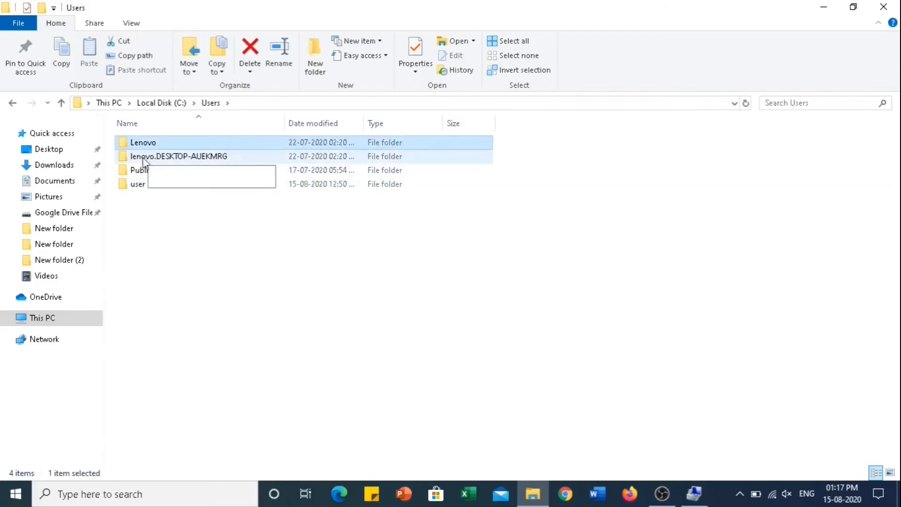
click(142, 158)
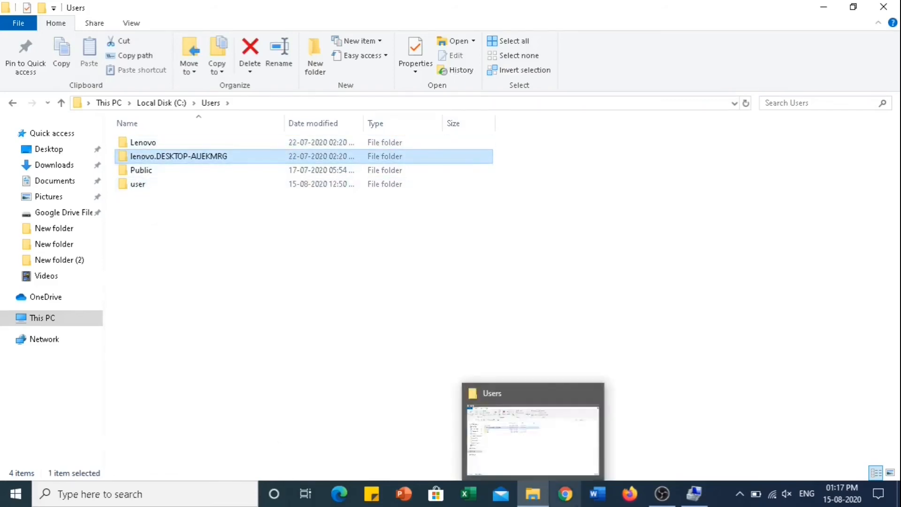
- Reposition and minimize Computer Management, check the Public and user folders, then bring it back
mouse_move(525, 492)
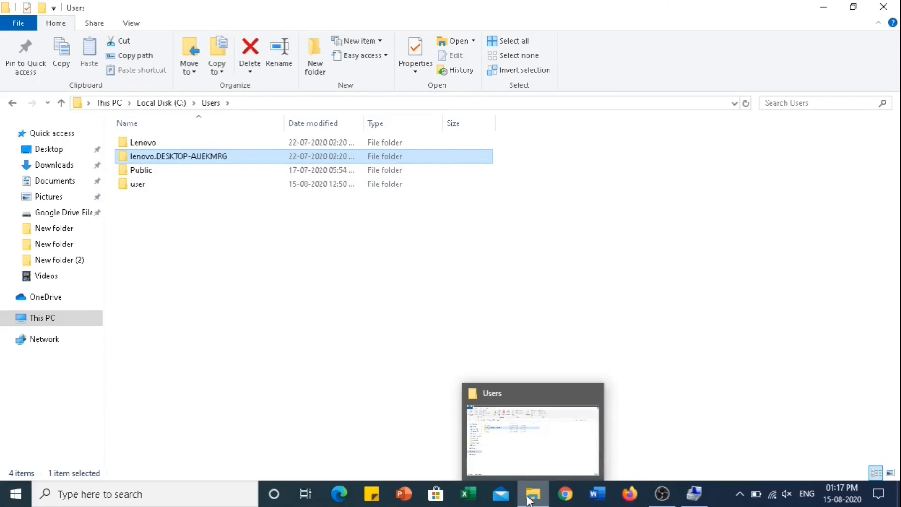
click(695, 499)
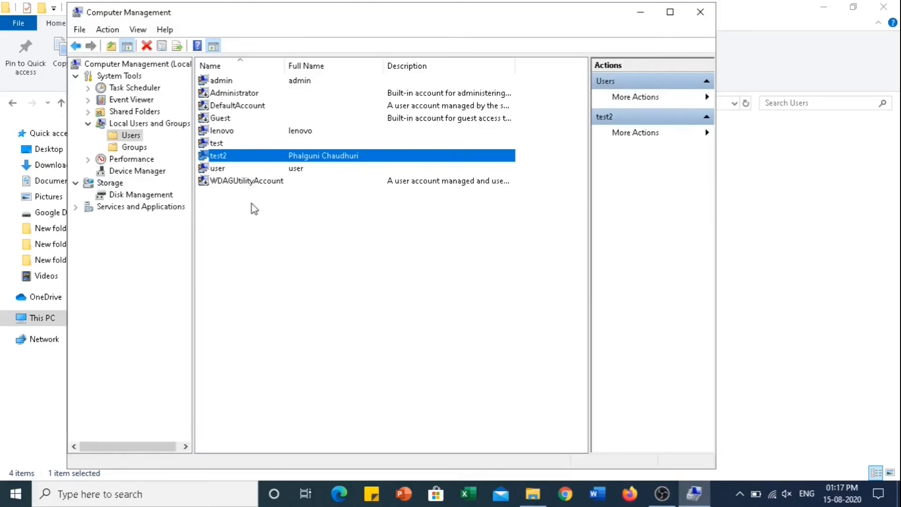
drag(229, 21, 241, 44)
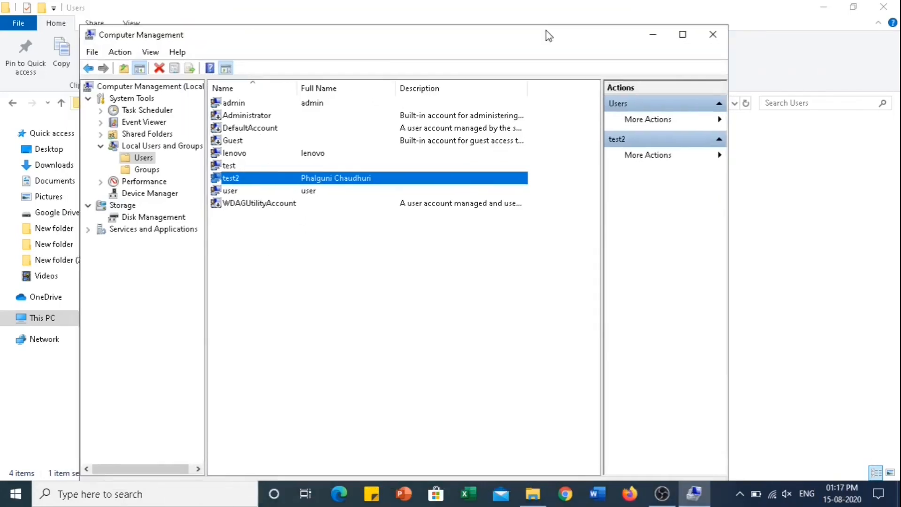
click(654, 38)
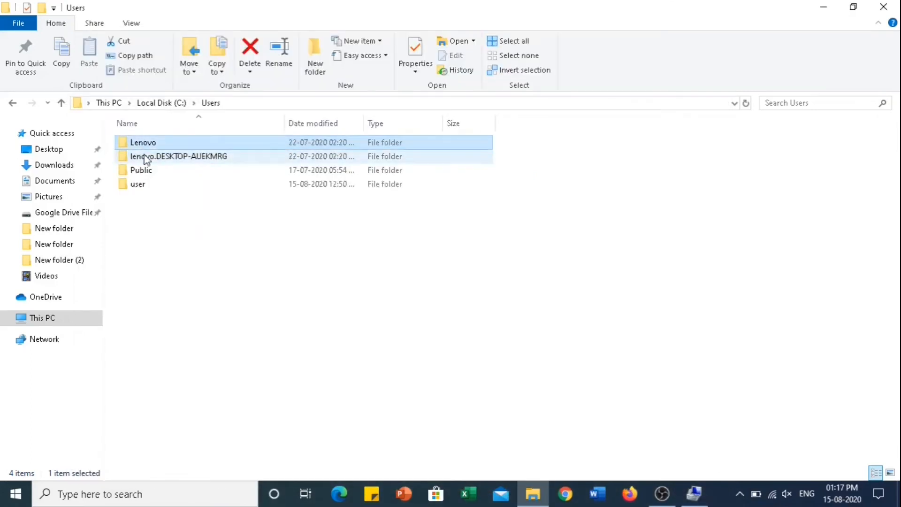
click(144, 170)
click(142, 181)
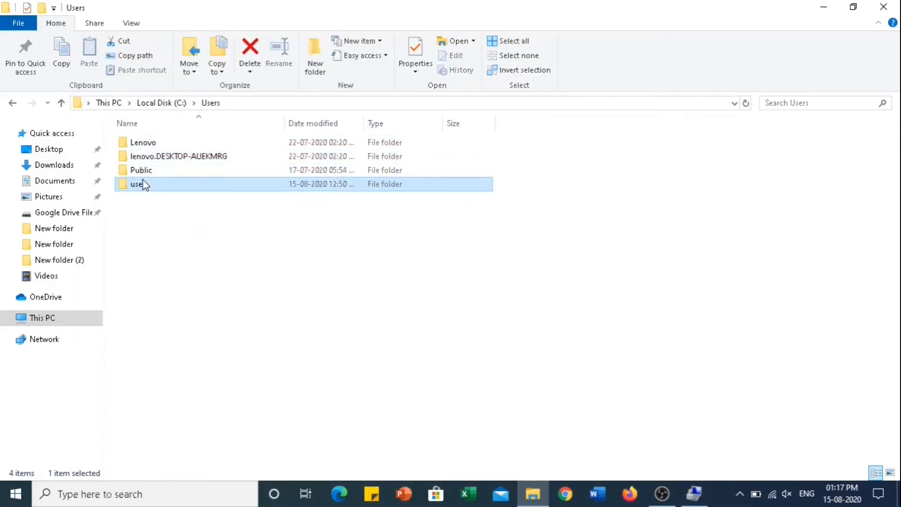
click(695, 494)
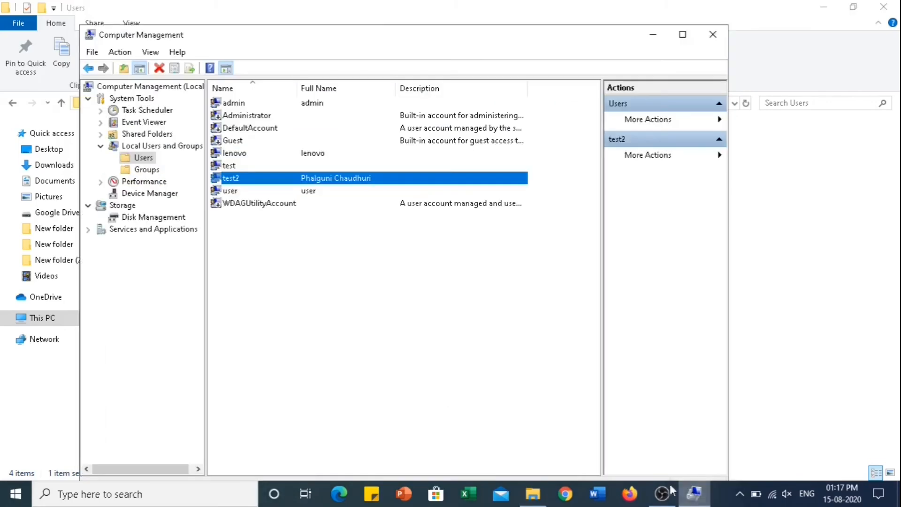
click(532, 494)
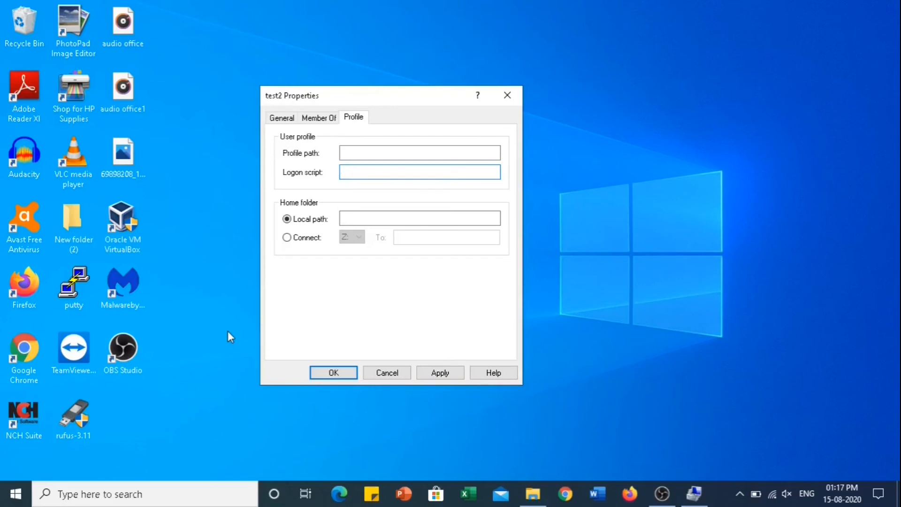
- Review test2's profile path, logon script and local home folder fields
click(400, 154)
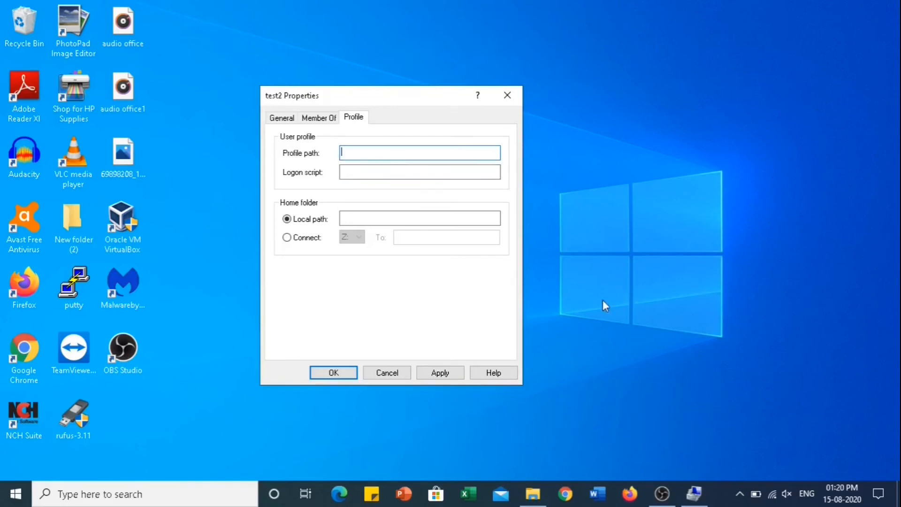
click(363, 167)
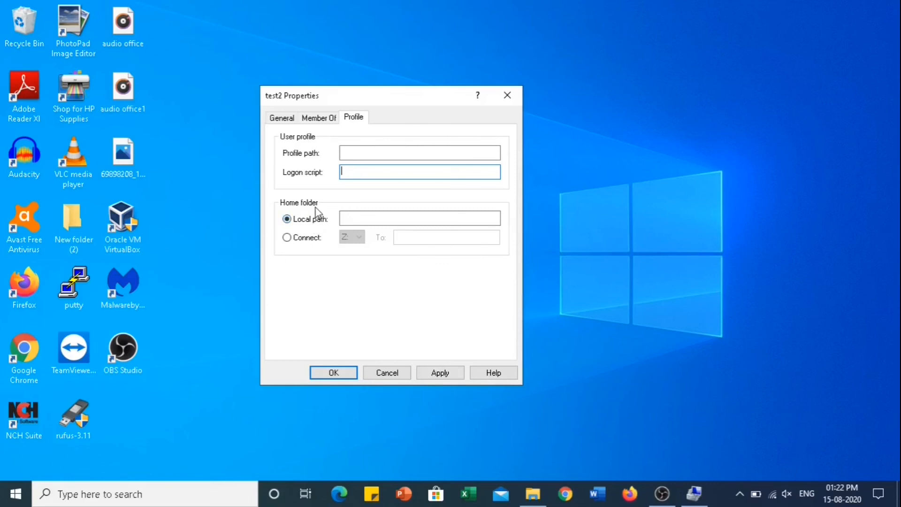
click(359, 218)
- Try mapping test2's home folder to a network drive, dismiss the error, and cancel the changes
click(287, 237)
click(439, 240)
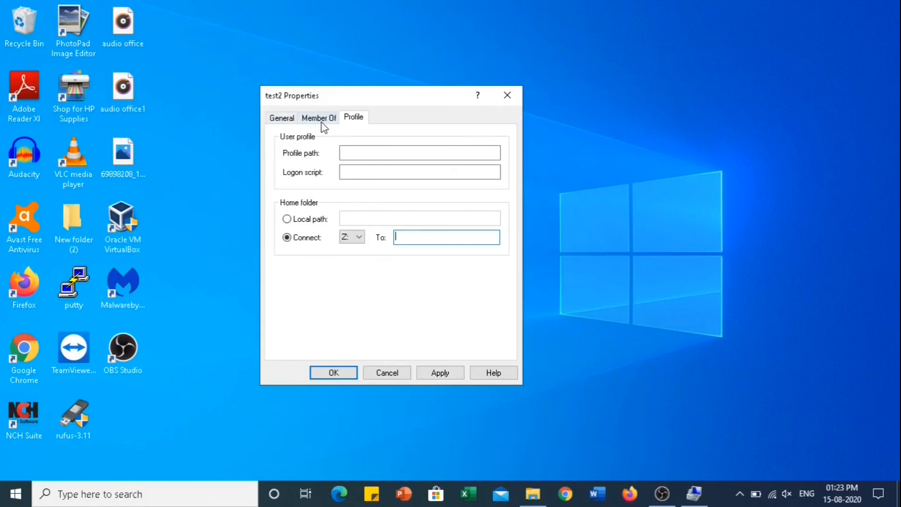
key(Return)
click(572, 215)
click(388, 374)
click(694, 495)
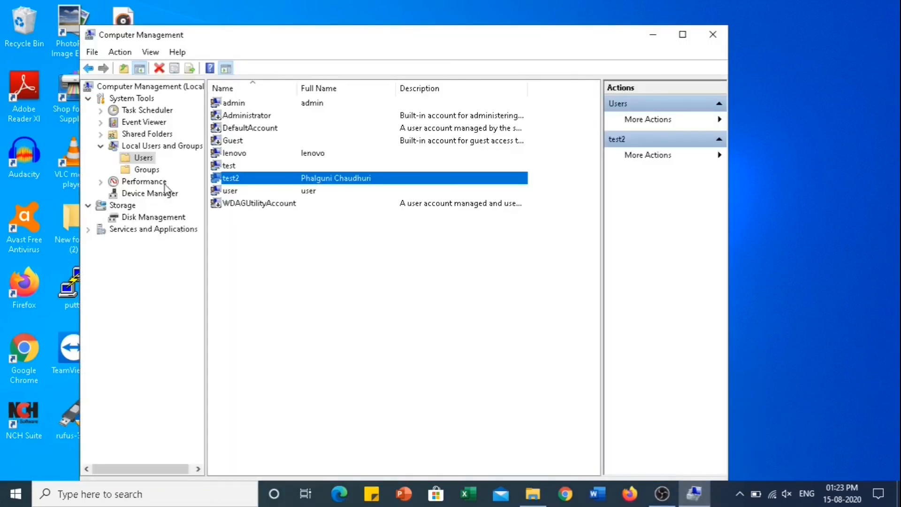
- Switch between the local Users and Groups lists, ending on Groups
click(147, 170)
click(150, 160)
click(149, 171)
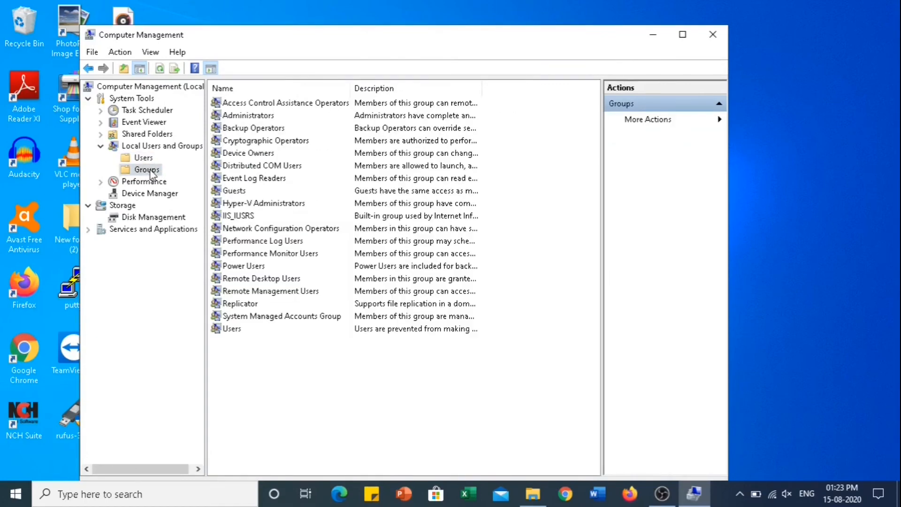
right_click(151, 174)
- In a New Group form, list all computer users via Advanced search, then cancel without adding or creating anything
click(183, 179)
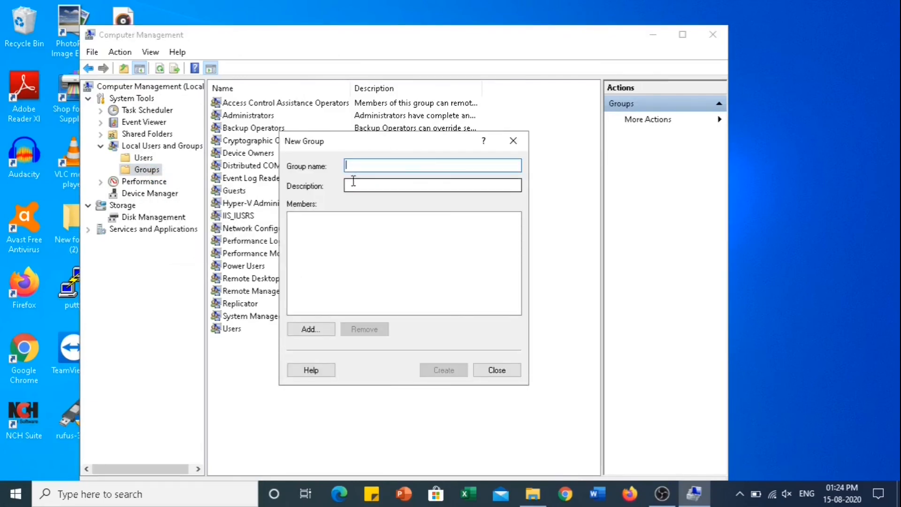
click(306, 330)
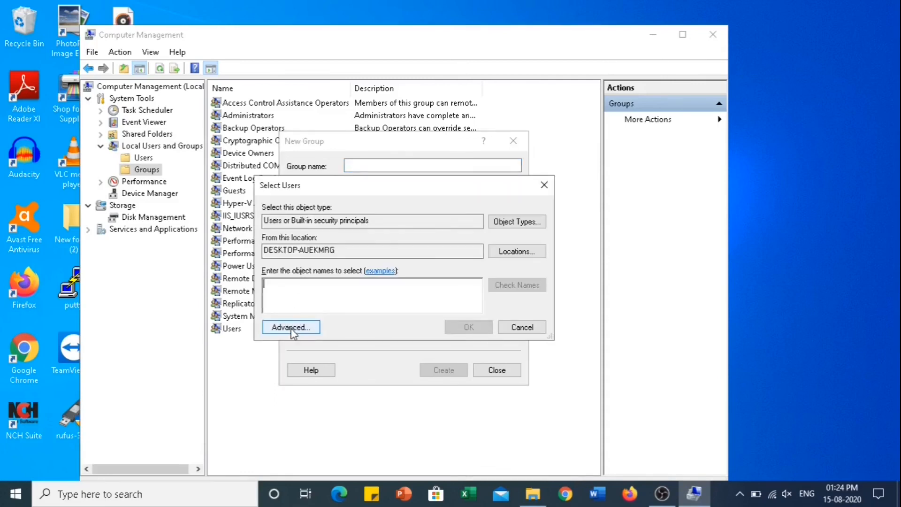
click(291, 327)
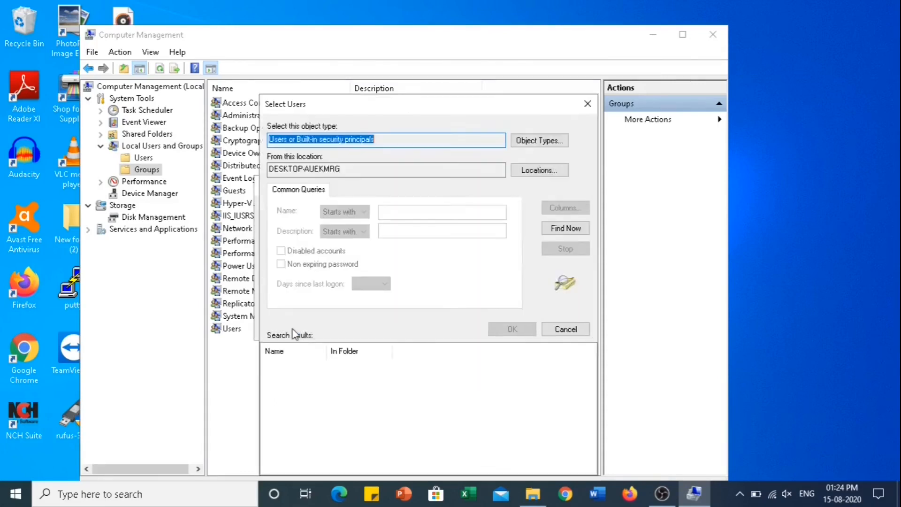
click(577, 229)
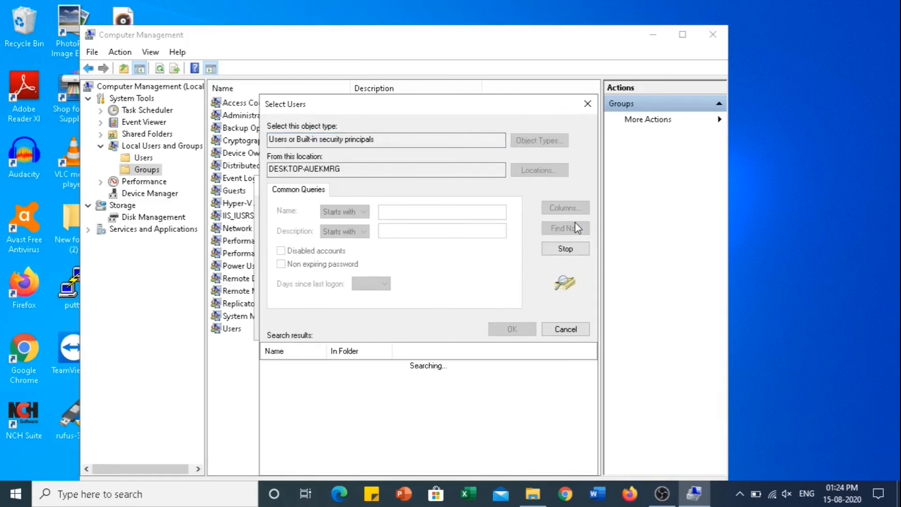
scroll(589, 407, down, 3)
drag(589, 406, 588, 367)
click(586, 104)
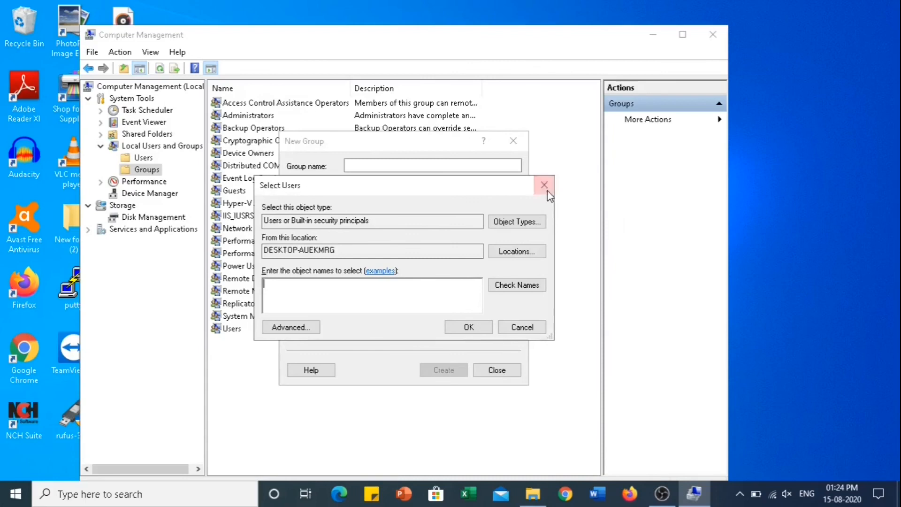
click(545, 185)
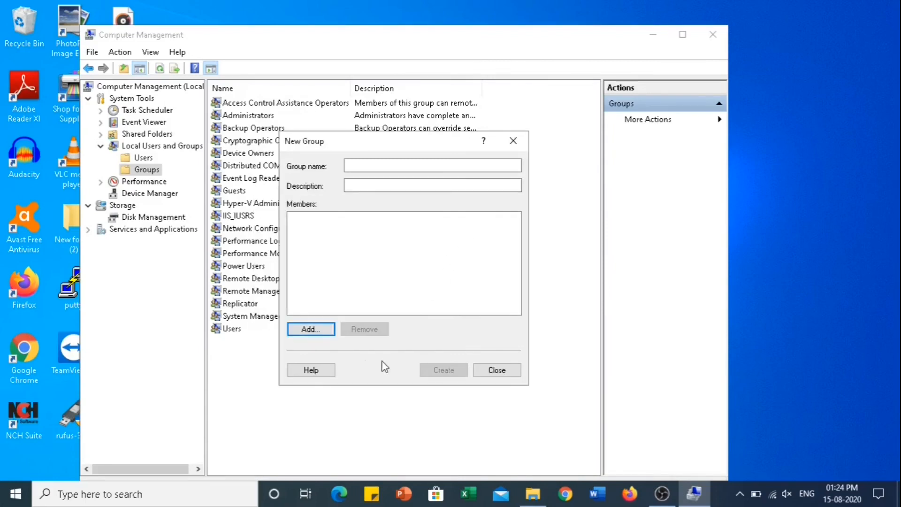
click(504, 375)
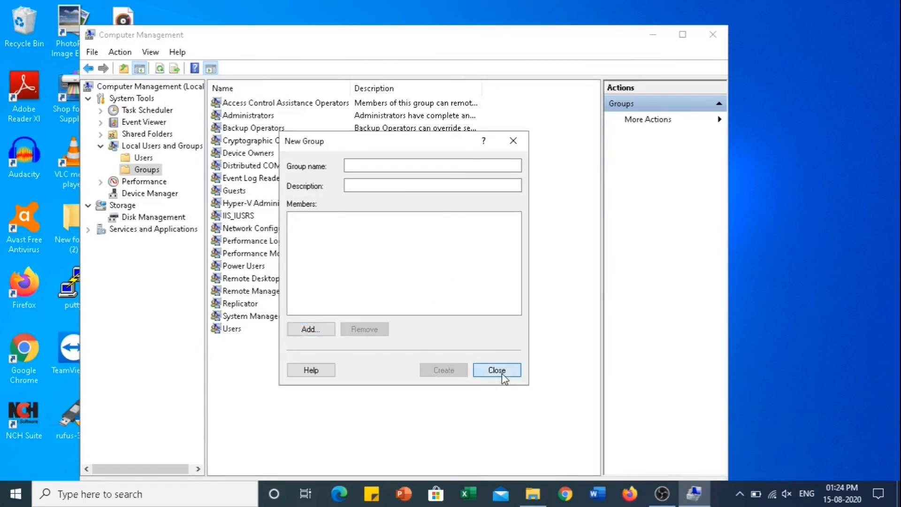
right_click(150, 171)
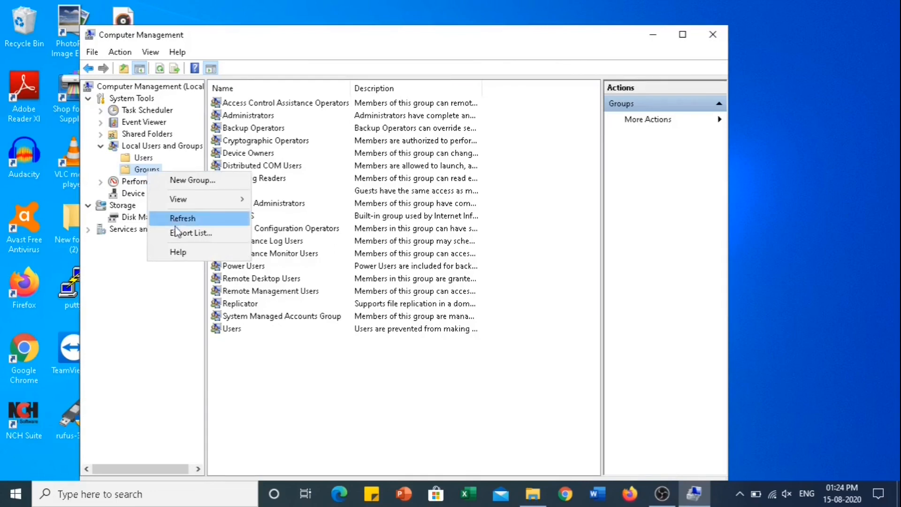
- Create a local group named test1 and bring up its actions in the Groups list
click(196, 182)
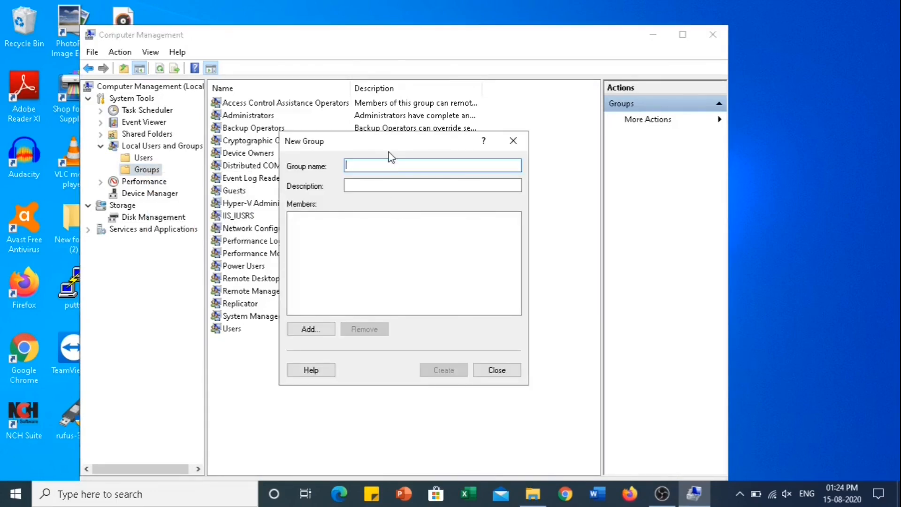
text(test)
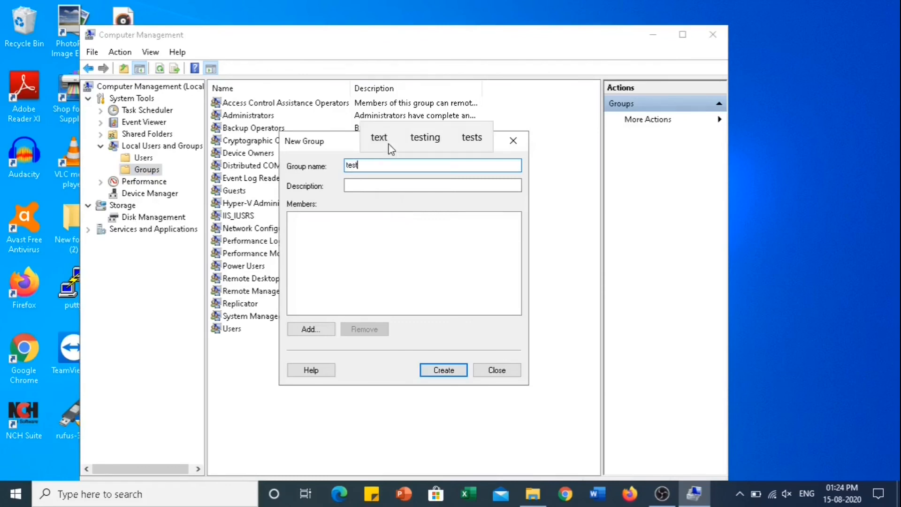
text(1)
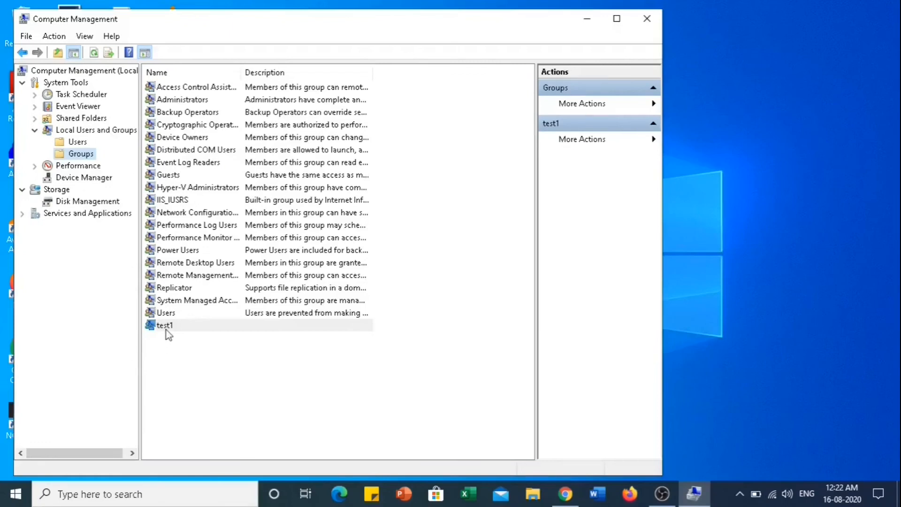
right_click(167, 332)
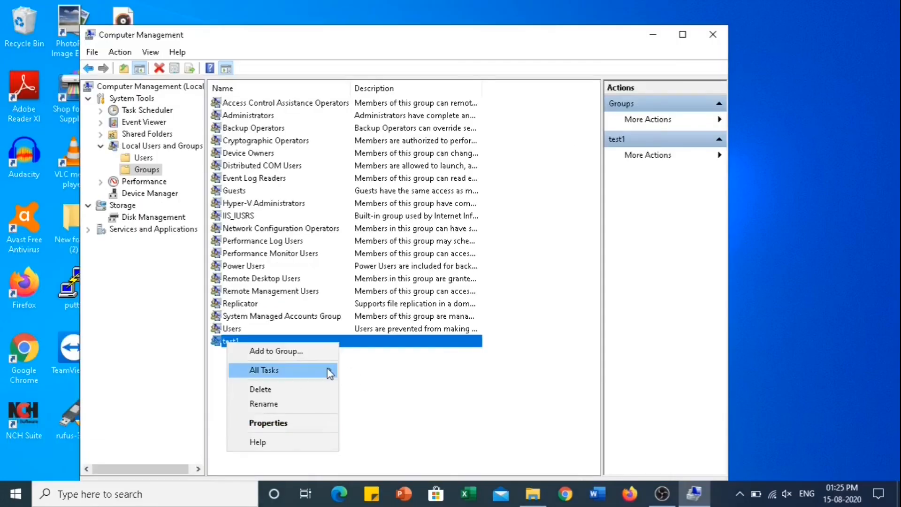
mouse_move(329, 370)
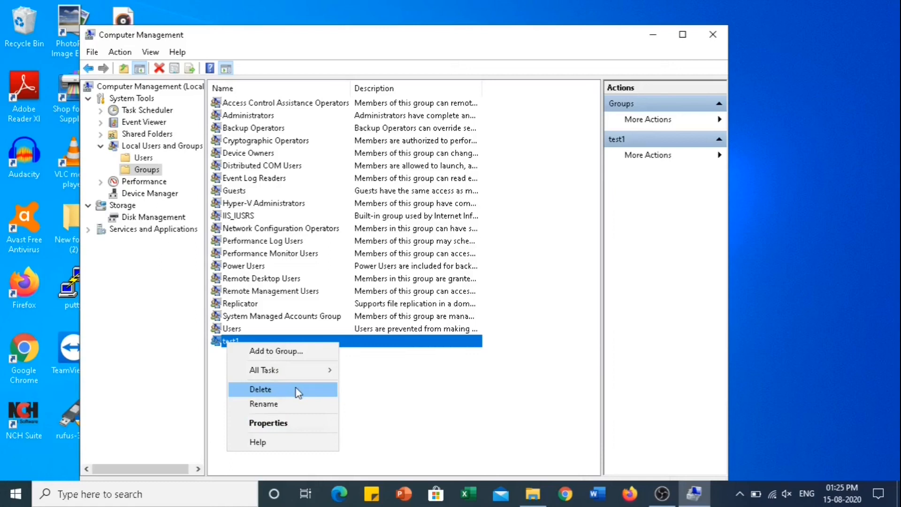
click(287, 423)
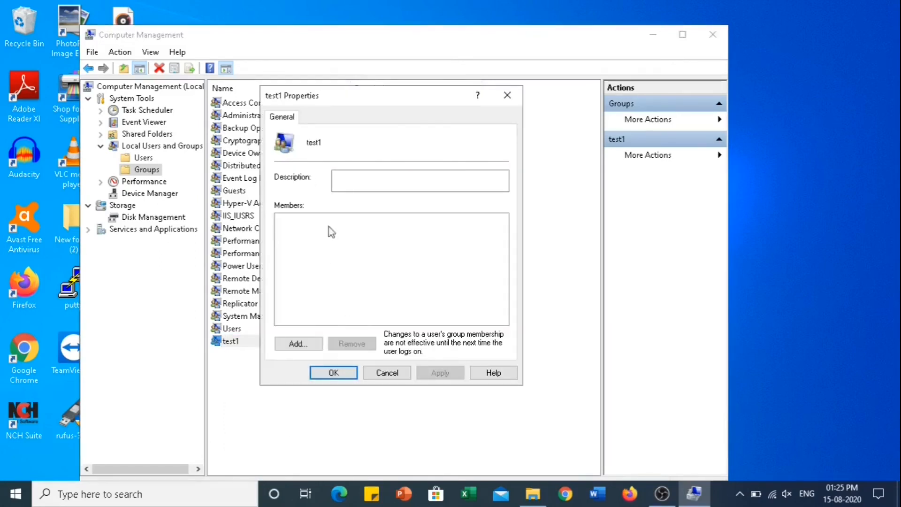
click(364, 186)
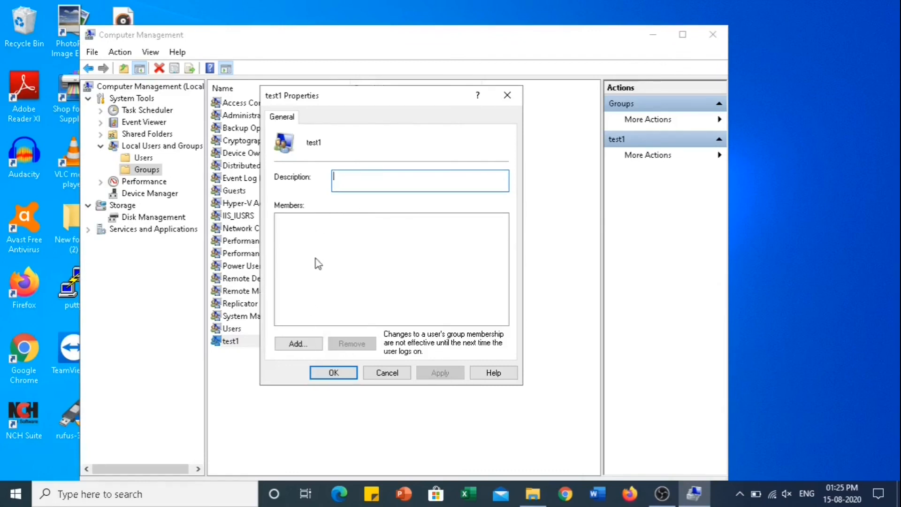
click(294, 345)
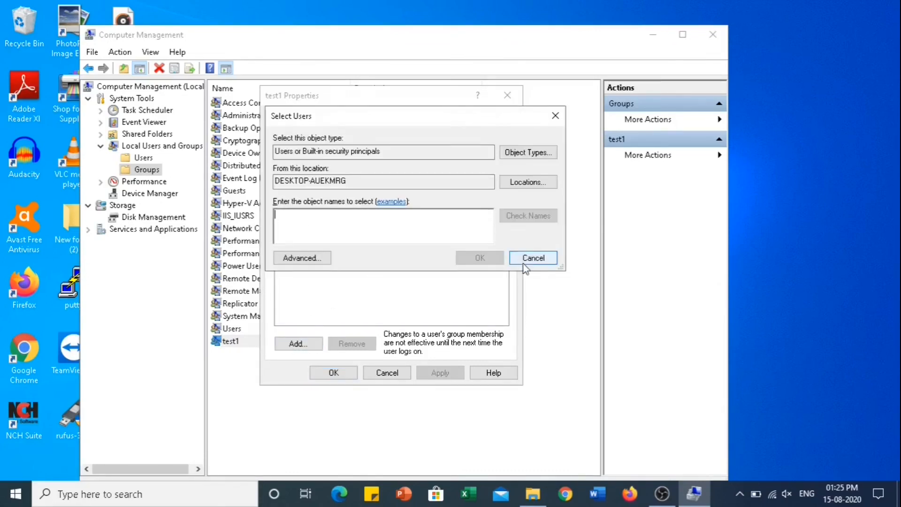
click(533, 258)
click(387, 373)
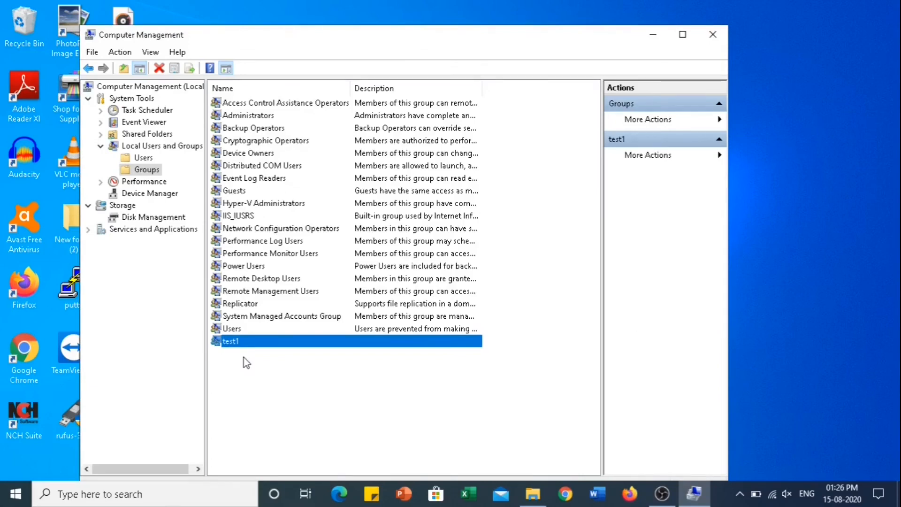